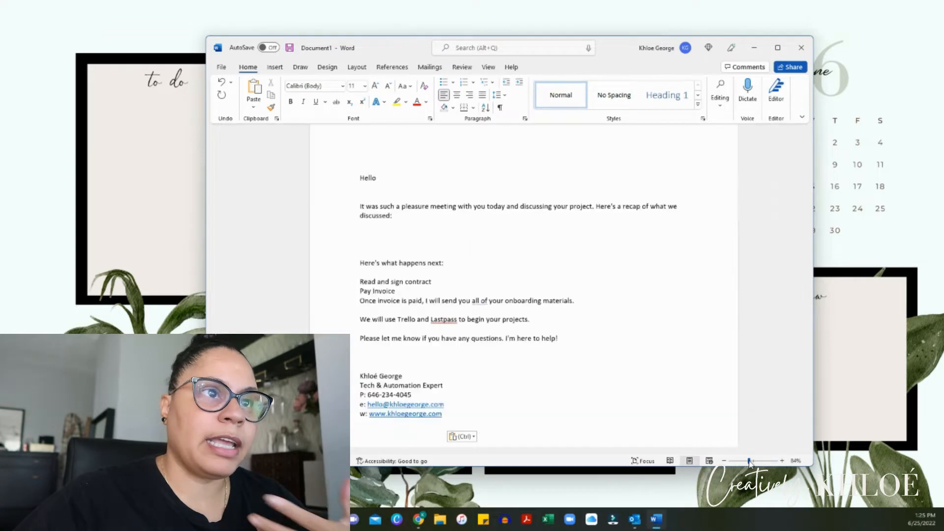
# - Review the greeting and the opening recap sentence of the email draft
pyautogui.moveTo(751, 462); pyautogui.dragTo(753, 461)
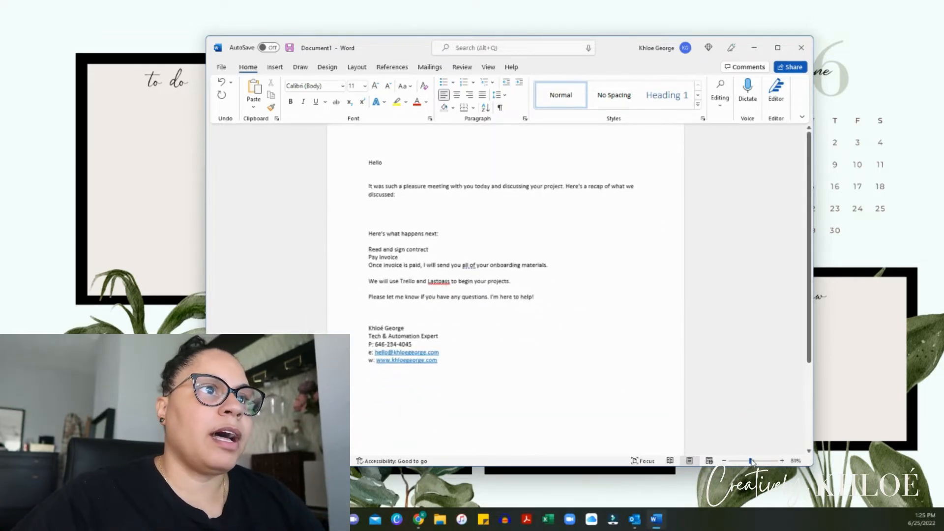
pyautogui.click(393, 179)
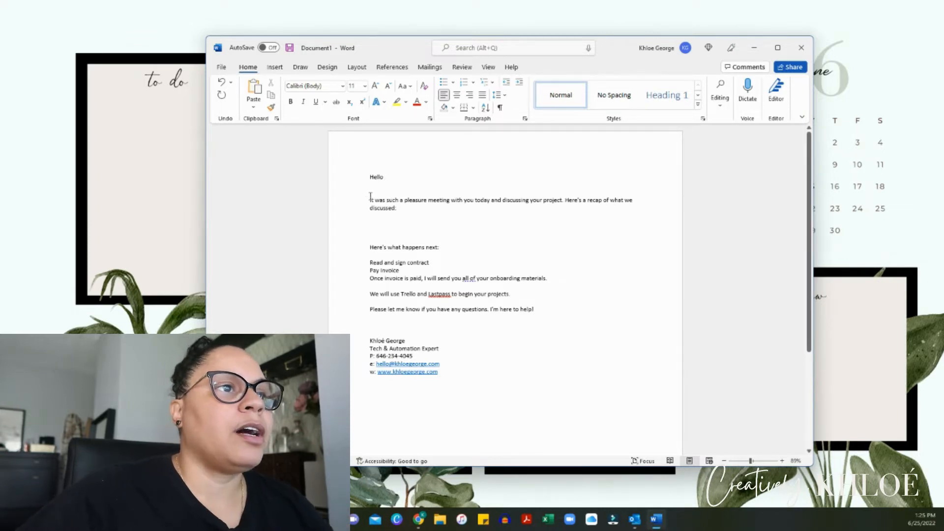
pyautogui.moveTo(367, 198); pyautogui.dragTo(391, 207)
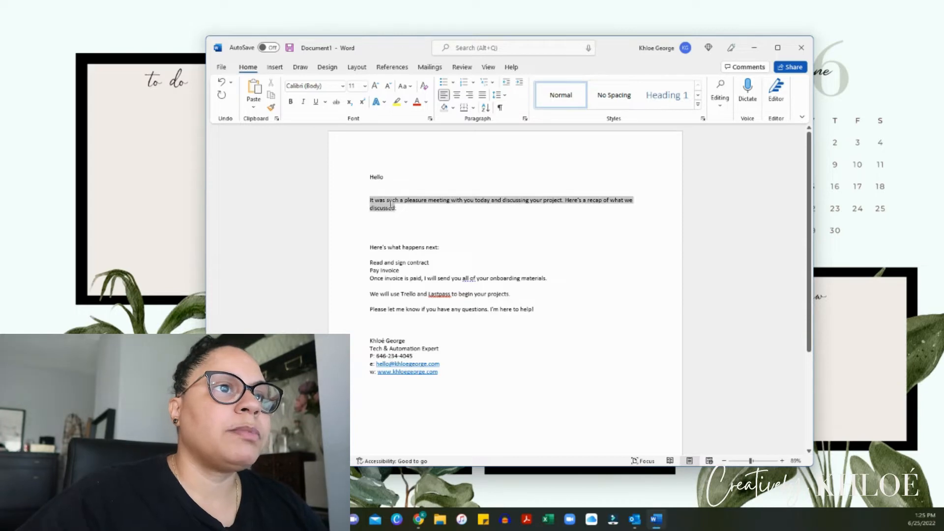
# - Try a bulleted list on the blank line below the recap sentence, then undo it
pyautogui.click(477, 217)
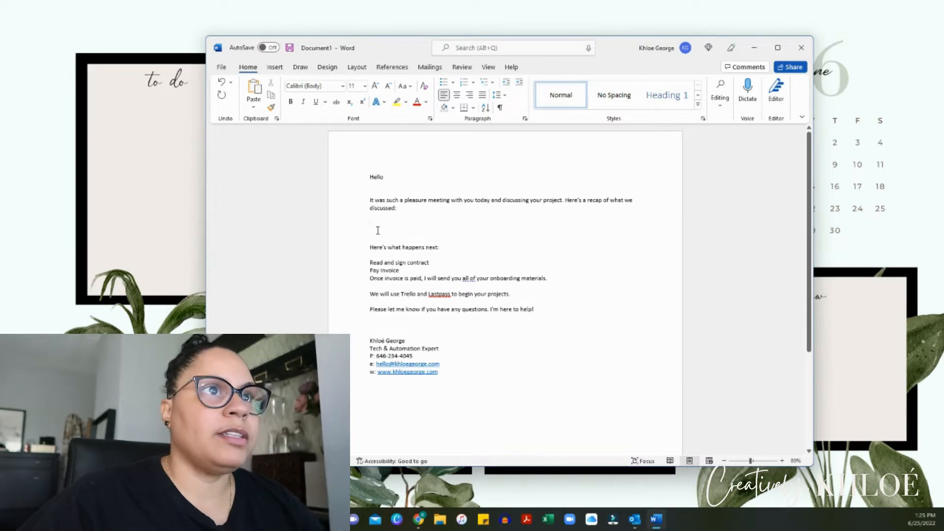
pyautogui.click(444, 89)
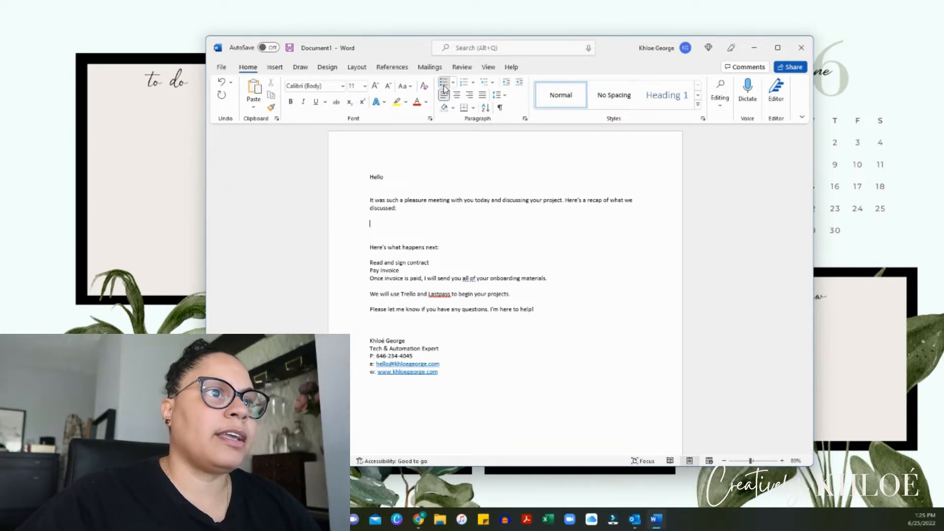
pyautogui.click(222, 82)
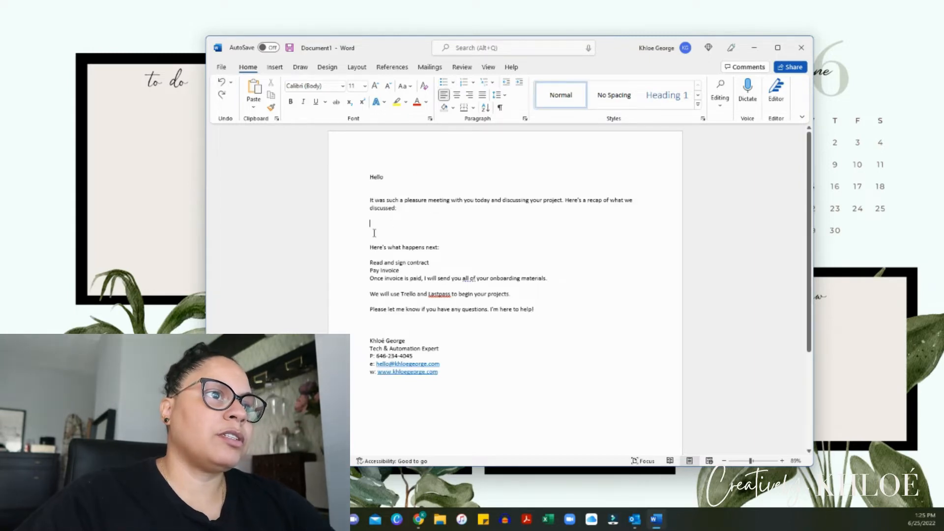
pyautogui.click(444, 82)
pyautogui.click(222, 82)
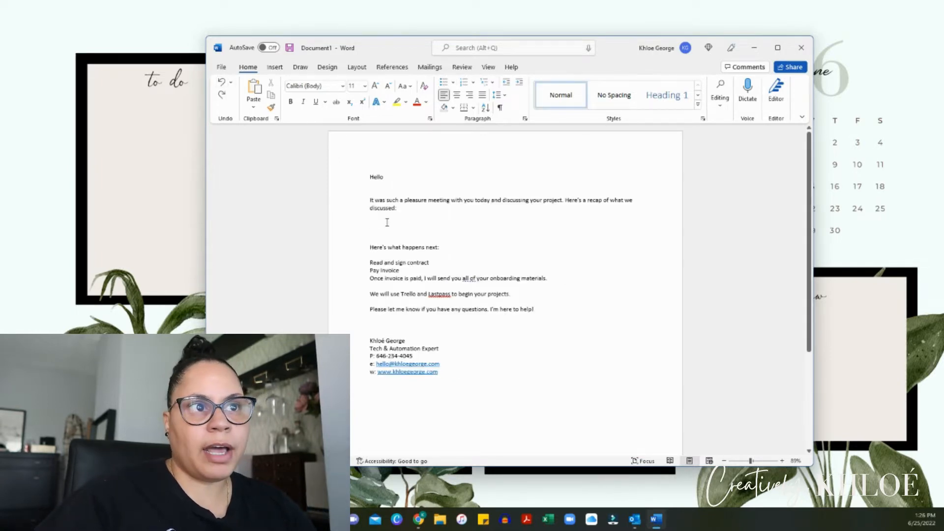
# - Review the lines under "Here's what happens next", covering the contract, the invoice and the onboarding materials
pyautogui.scroll(-1, 436, 257)
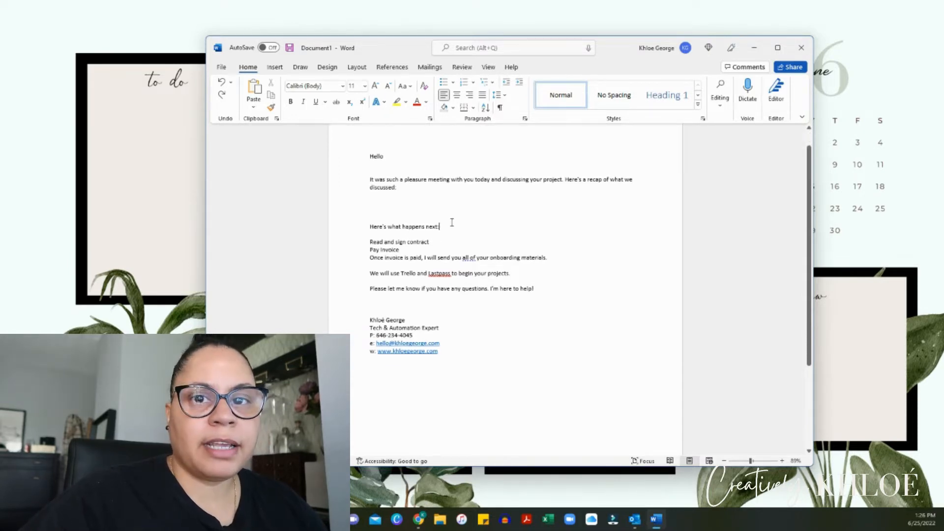
pyautogui.moveTo(407, 242); pyautogui.dragTo(428, 249)
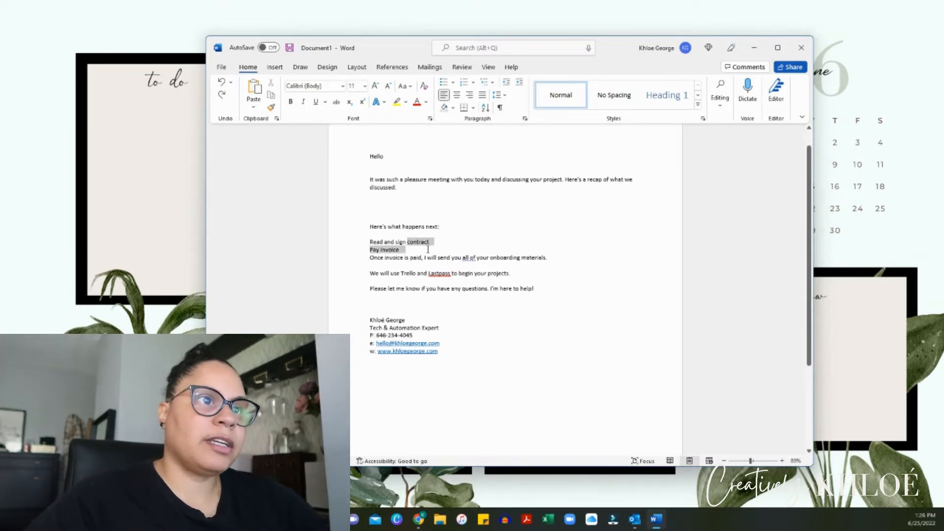
pyautogui.click(419, 258)
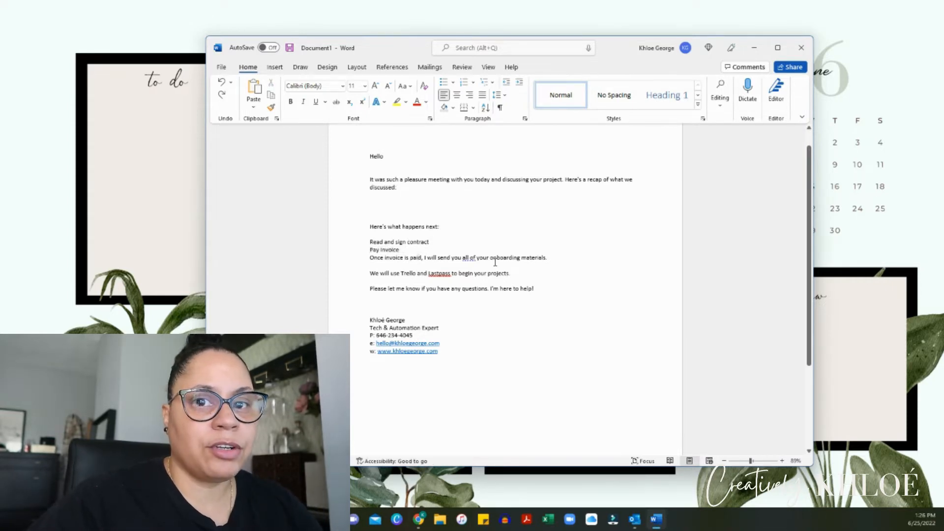
pyautogui.moveTo(438, 242); pyautogui.dragTo(373, 243)
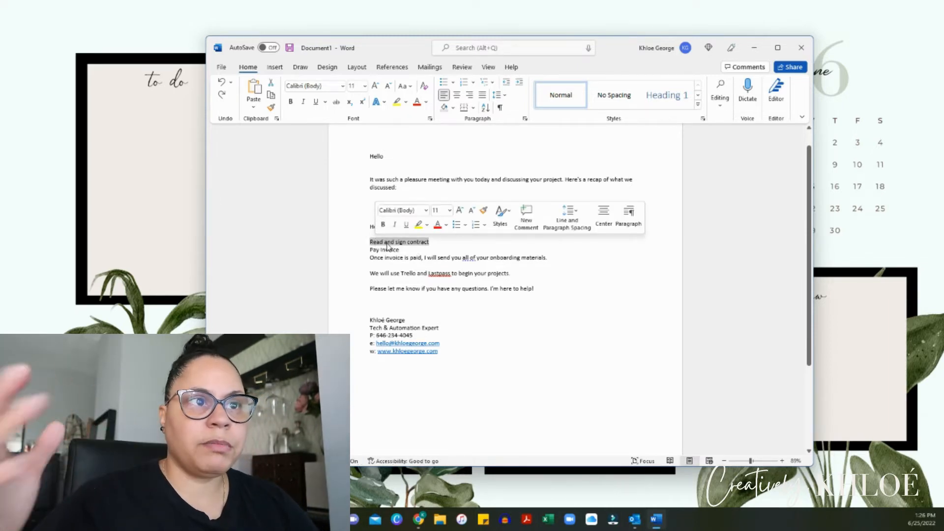
pyautogui.rightClick(388, 245)
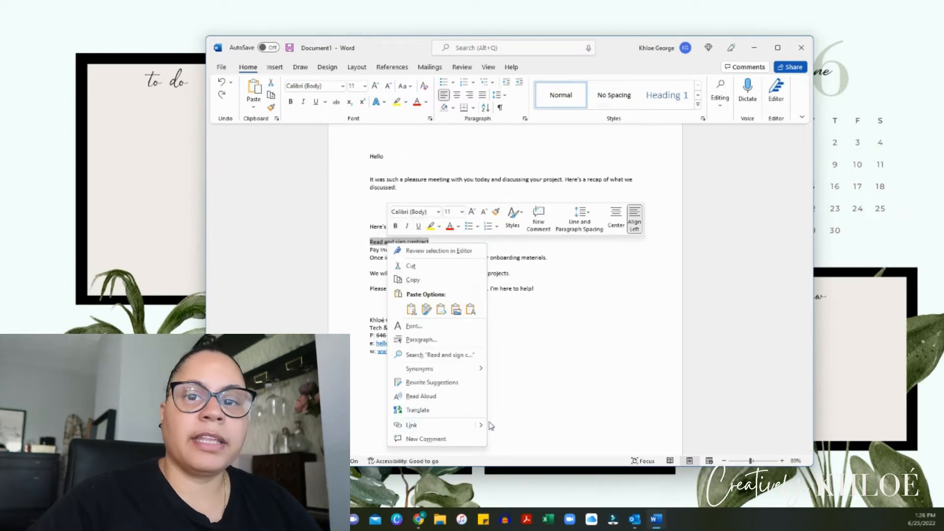
pyautogui.press('Escape')
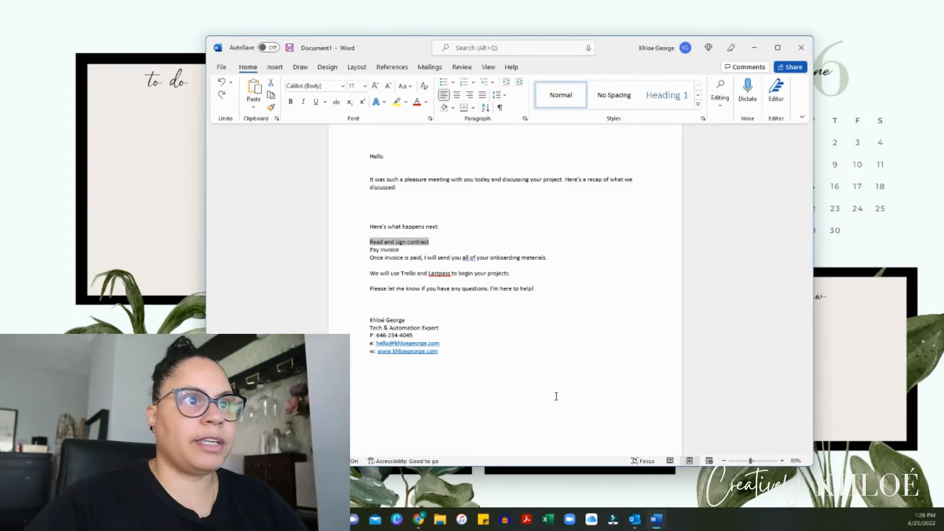
pyautogui.moveTo(384, 242); pyautogui.dragTo(431, 242)
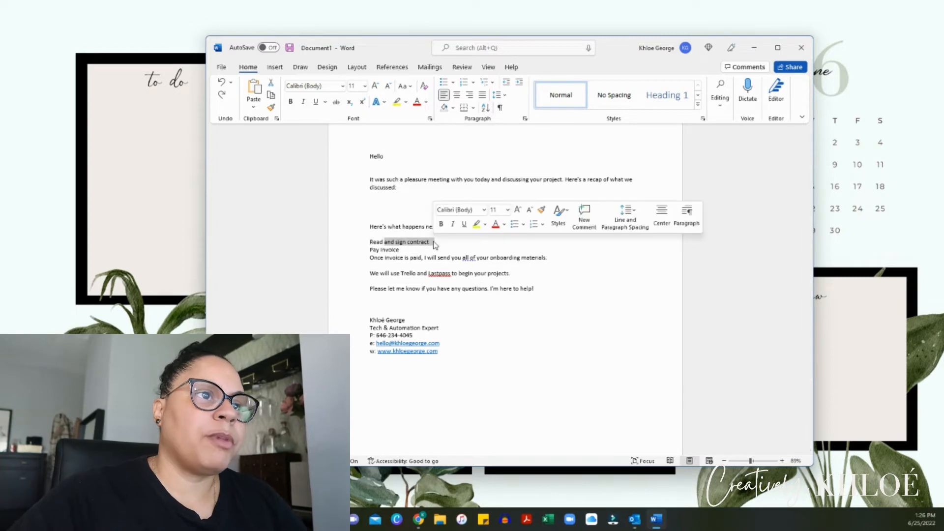
pyautogui.click(408, 251)
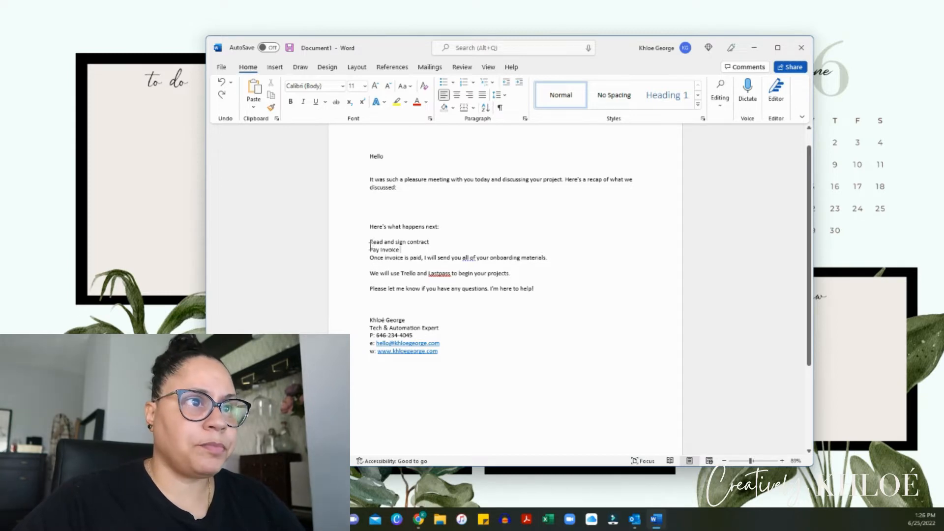
pyautogui.moveTo(370, 250); pyautogui.dragTo(401, 251)
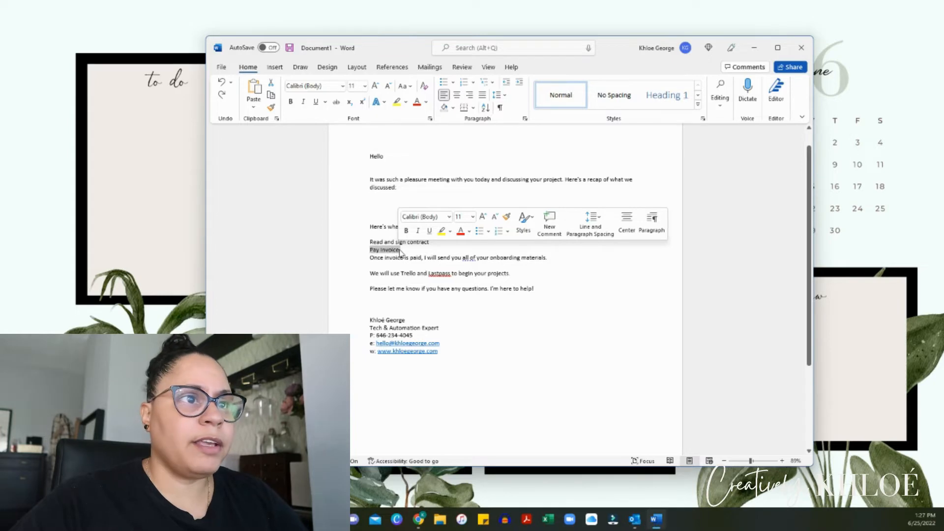
pyautogui.moveTo(370, 258); pyautogui.dragTo(466, 256)
pyautogui.click(385, 241)
pyautogui.moveTo(370, 258); pyautogui.dragTo(550, 258)
pyautogui.click(392, 281)
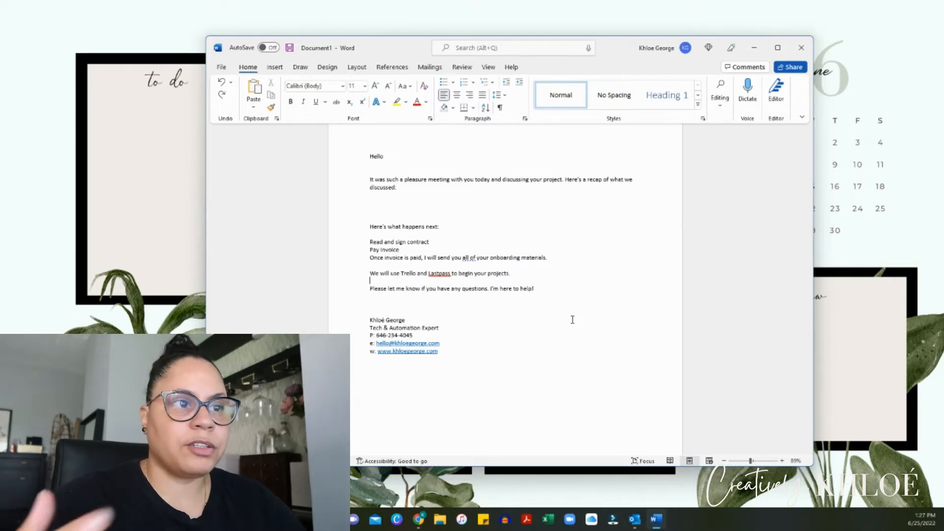
# - Copy the whole email draft, from the "Hello" greeting through the signature block
pyautogui.scroll(2, 500, 358)
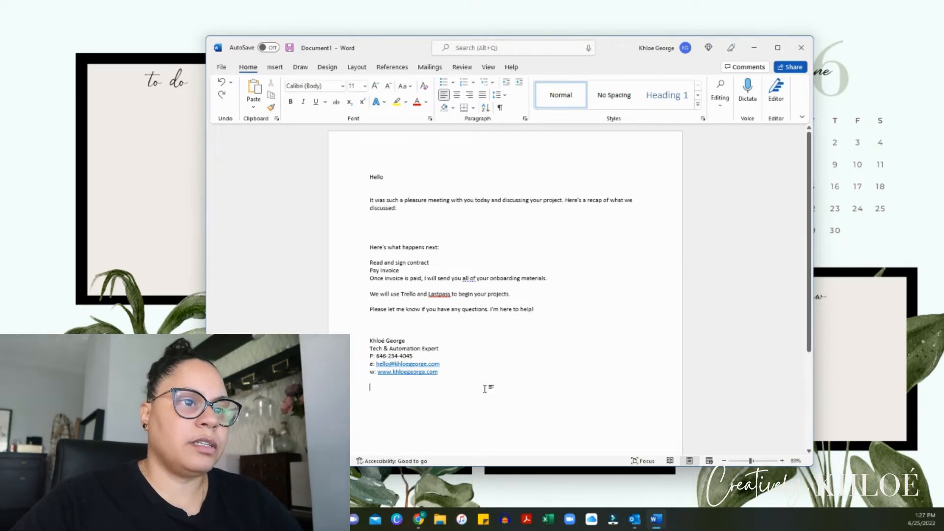
pyautogui.moveTo(464, 375)
pyautogui.mouseDown()
pyautogui.moveTo(370, 175)
pyautogui.moveTo(379, 183)
pyautogui.mouseUp()
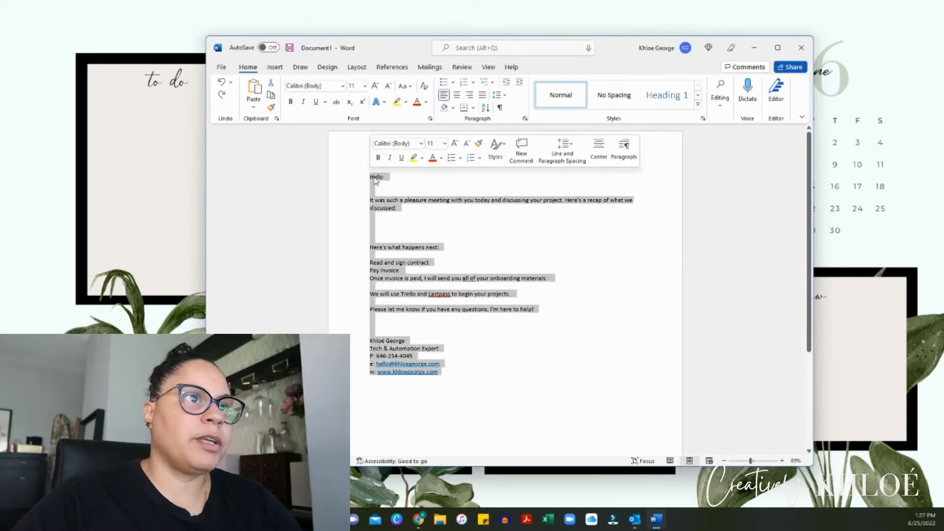
pyautogui.rightClick(380, 183)
pyautogui.click(410, 222)
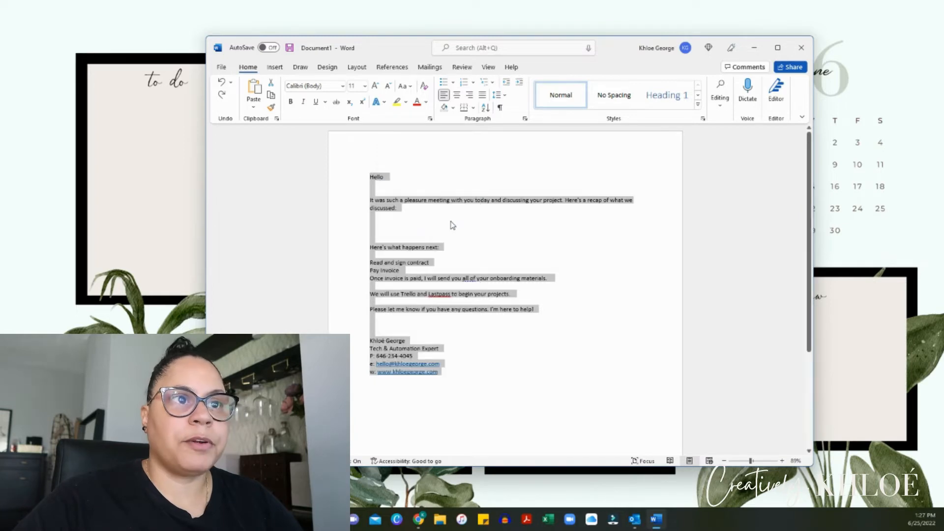
pyautogui.click(452, 223)
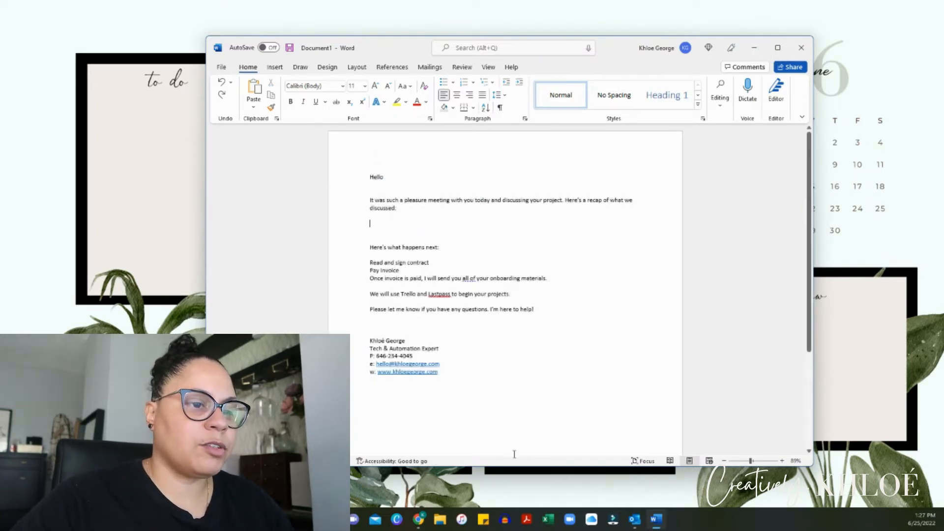
# - Switch to Outlook, start a new email and paste the copied draft into its body
pyautogui.moveTo(420, 524)
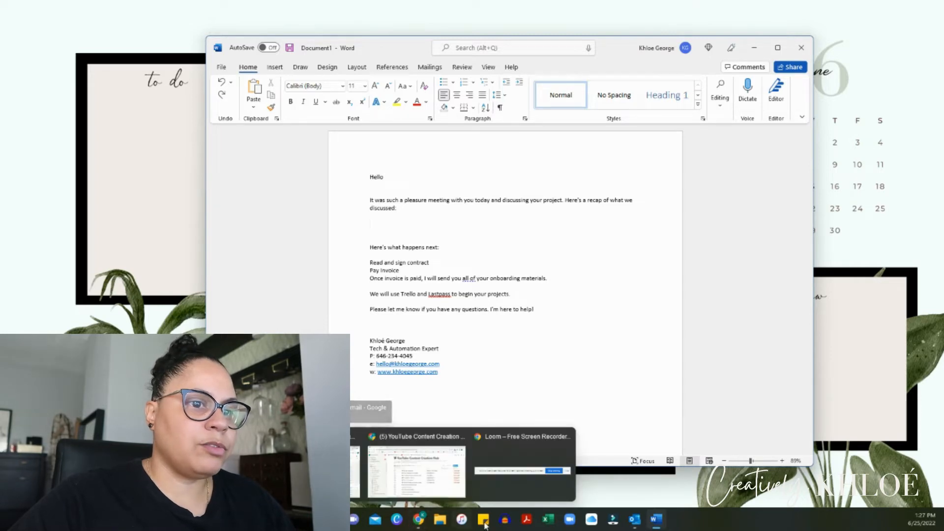
pyautogui.click(634, 520)
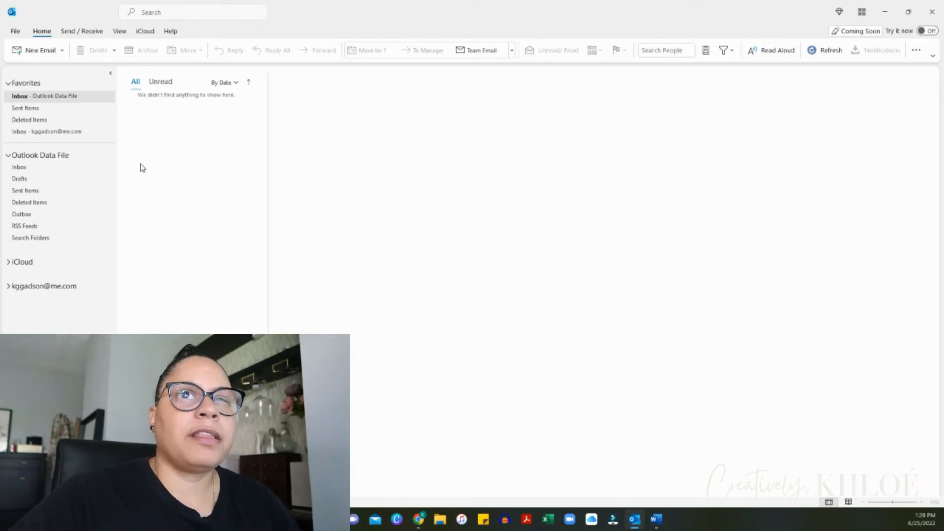
pyautogui.click(41, 56)
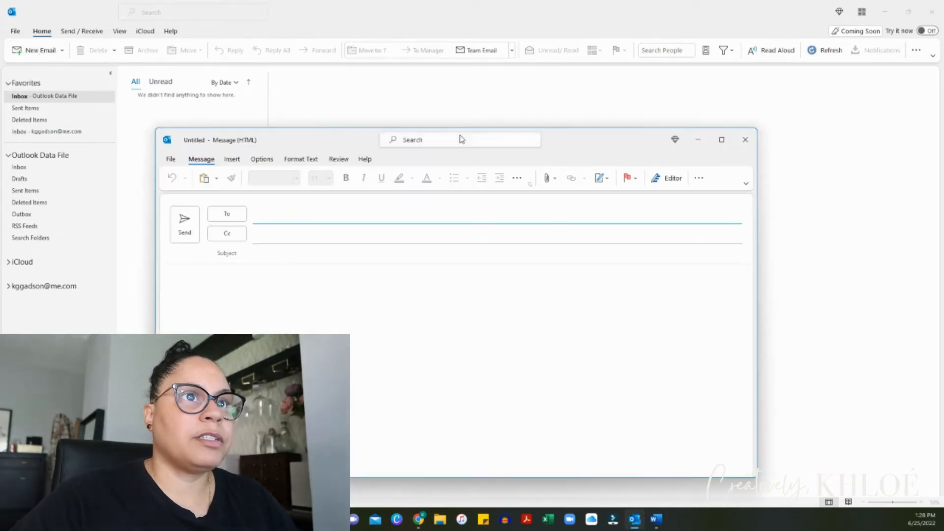
pyautogui.moveTo(573, 138); pyautogui.dragTo(618, 25)
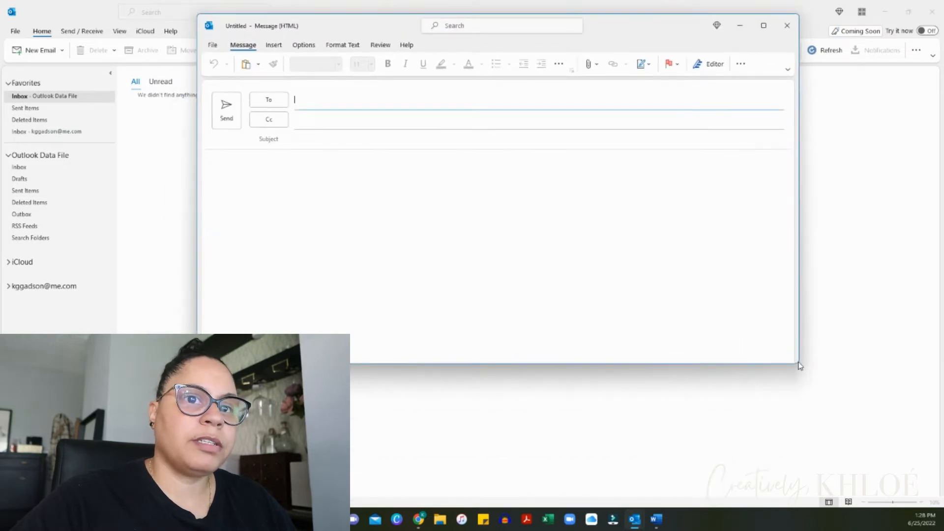
pyautogui.moveTo(797, 364); pyautogui.dragTo(785, 414)
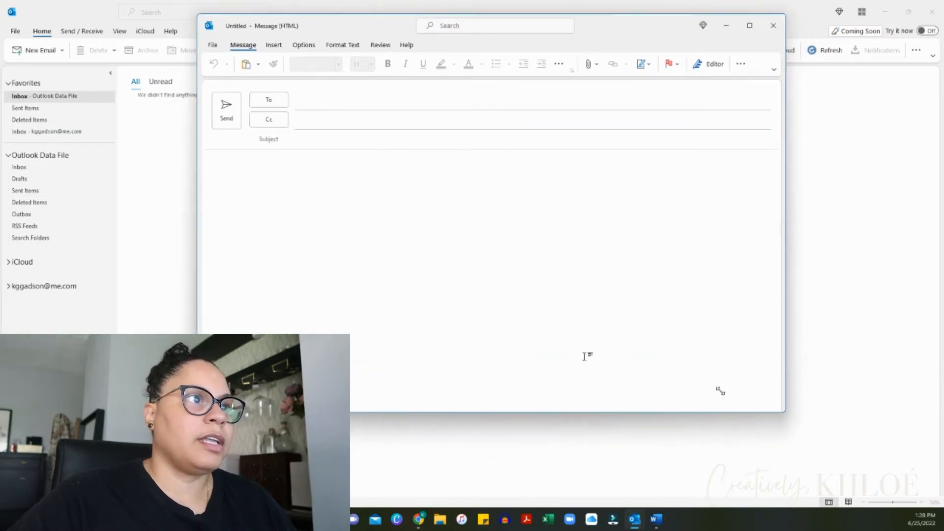
pyautogui.click(250, 171)
pyautogui.hotkey('ctrl', 'v')
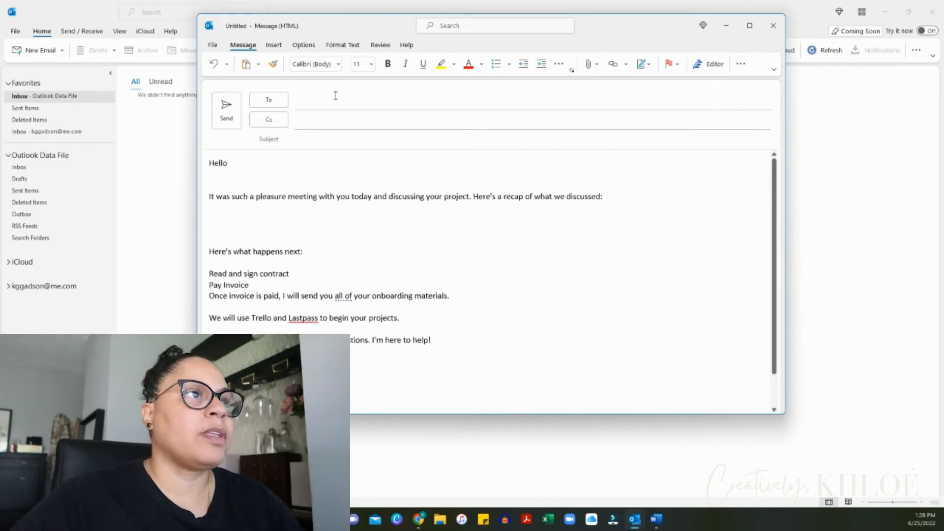
# - Save the message as an Outlook Template named "client offboarding" in the Templates folder
pyautogui.click(214, 46)
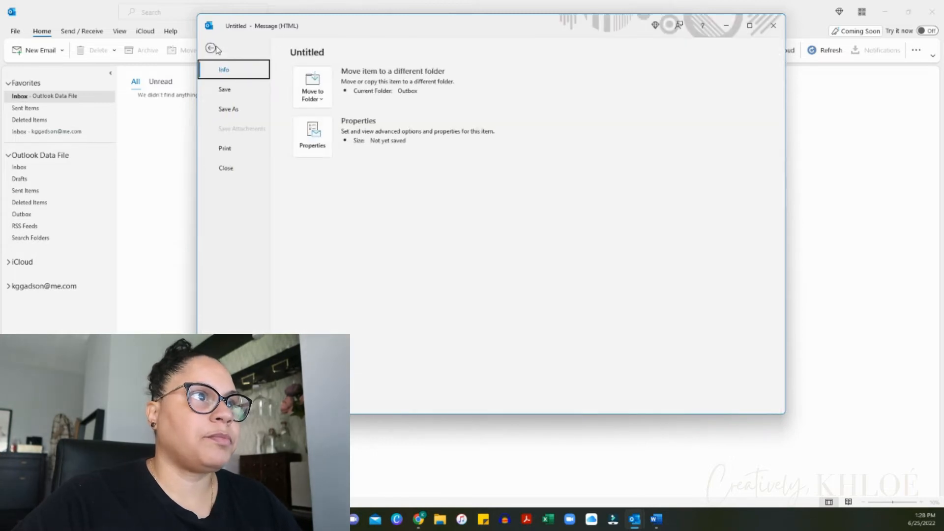
pyautogui.click(240, 113)
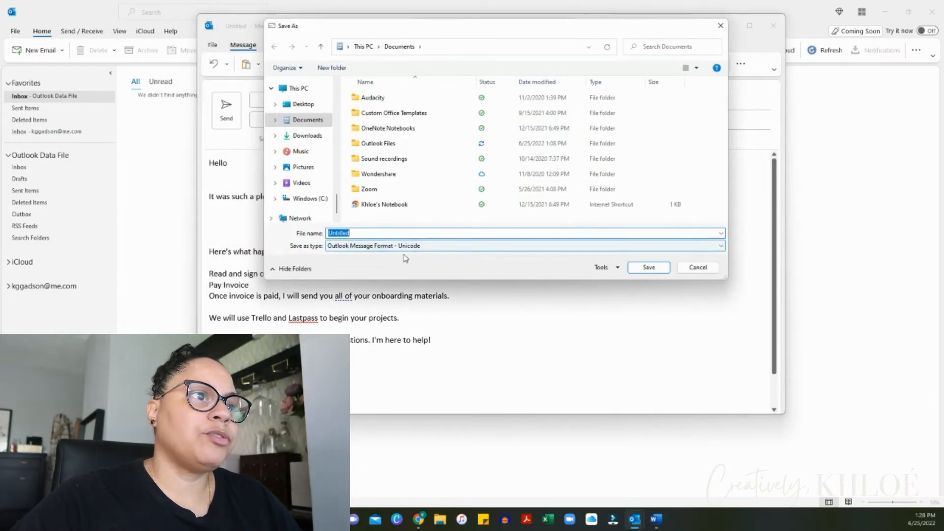
pyautogui.click(358, 251)
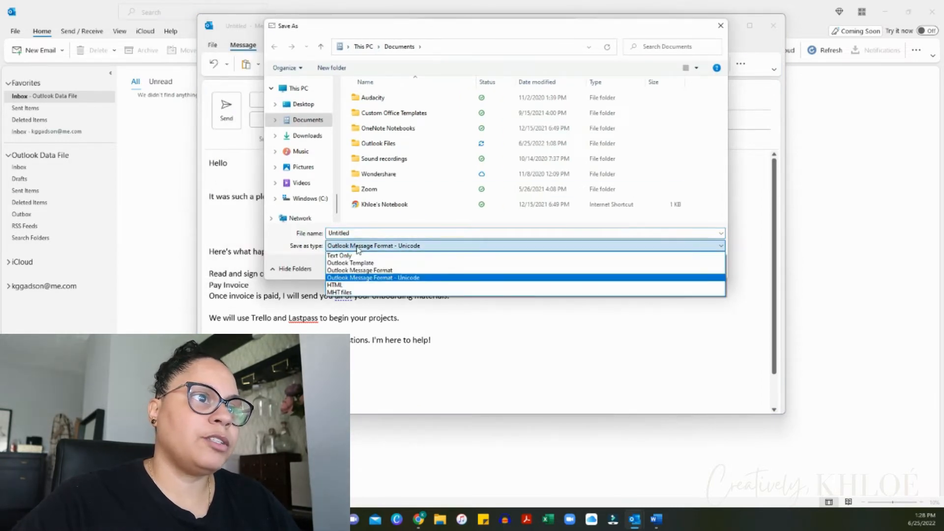
pyautogui.click(399, 263)
pyautogui.click(357, 231)
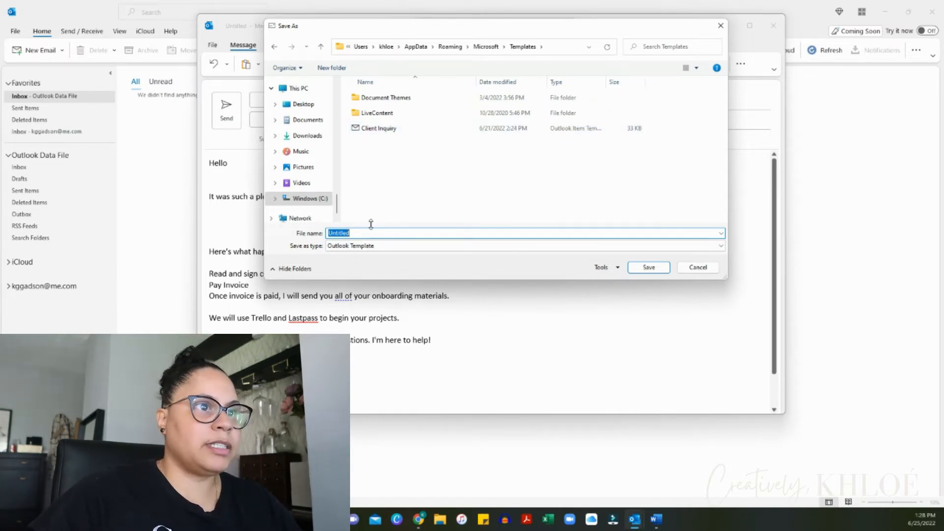
pyautogui.write('client o')
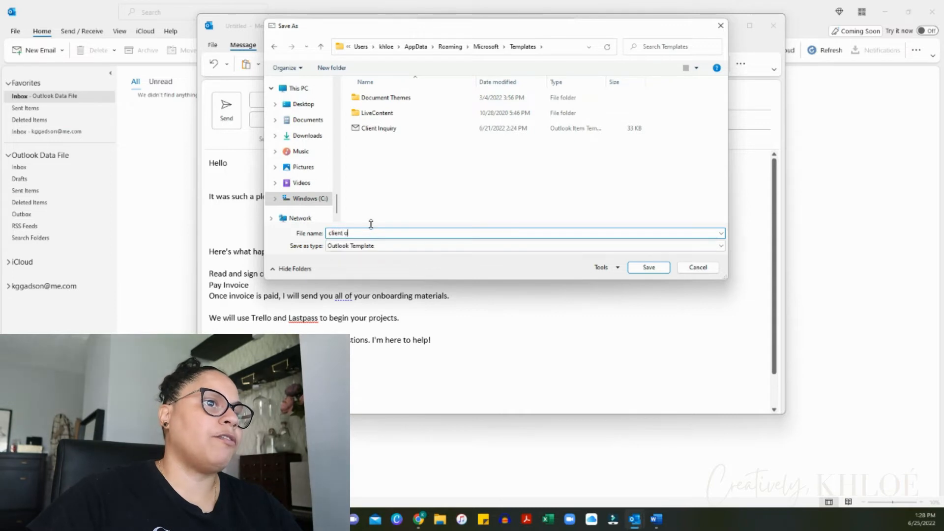
pyautogui.write('ffboarding')
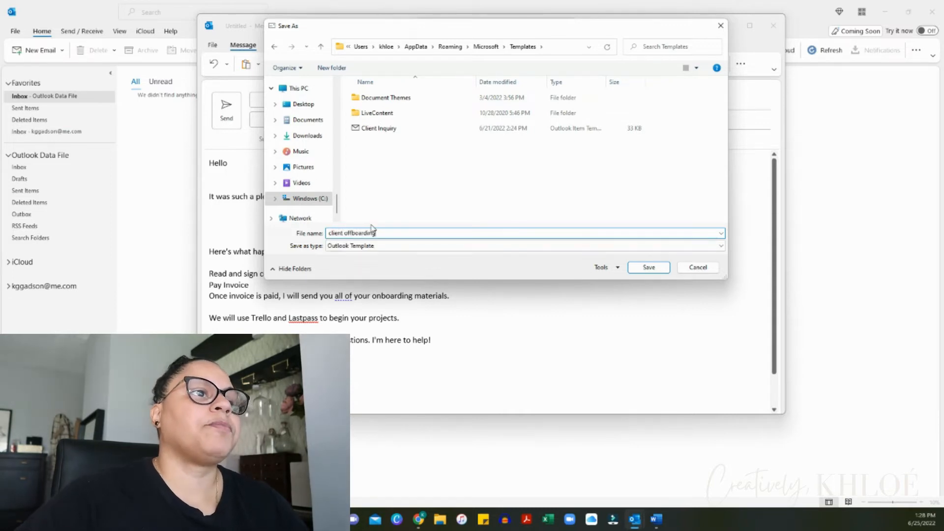
pyautogui.click(649, 268)
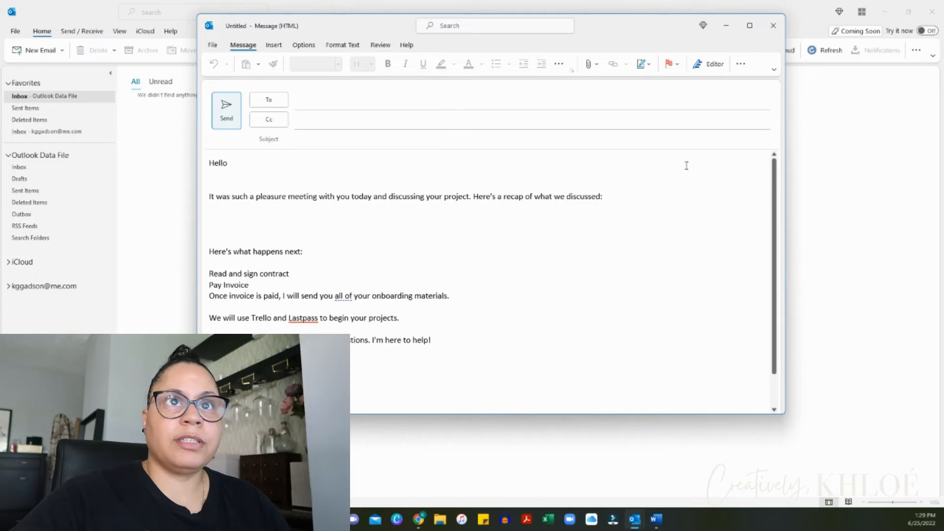
# - Close the open message without saving changes and start a new email from the "Client Inquiry" template in User Templates in File System
pyautogui.click(777, 27)
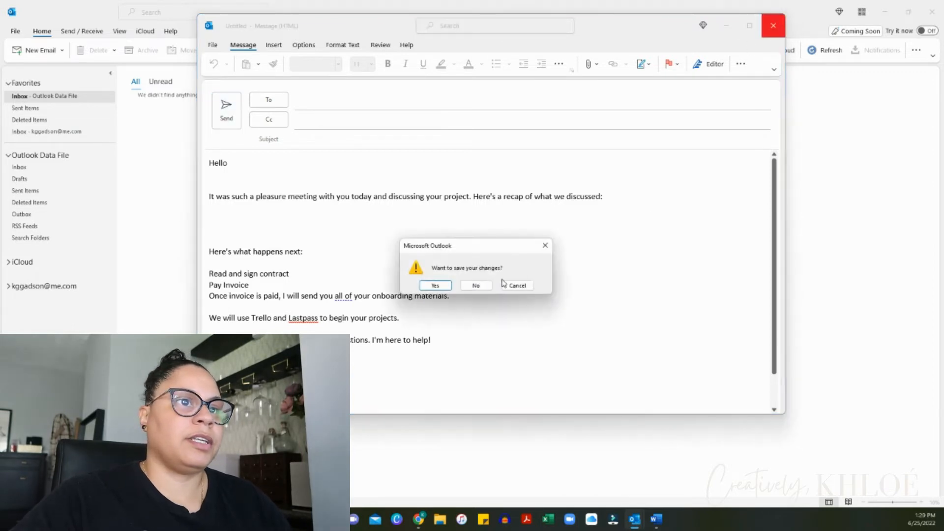
pyautogui.click(482, 284)
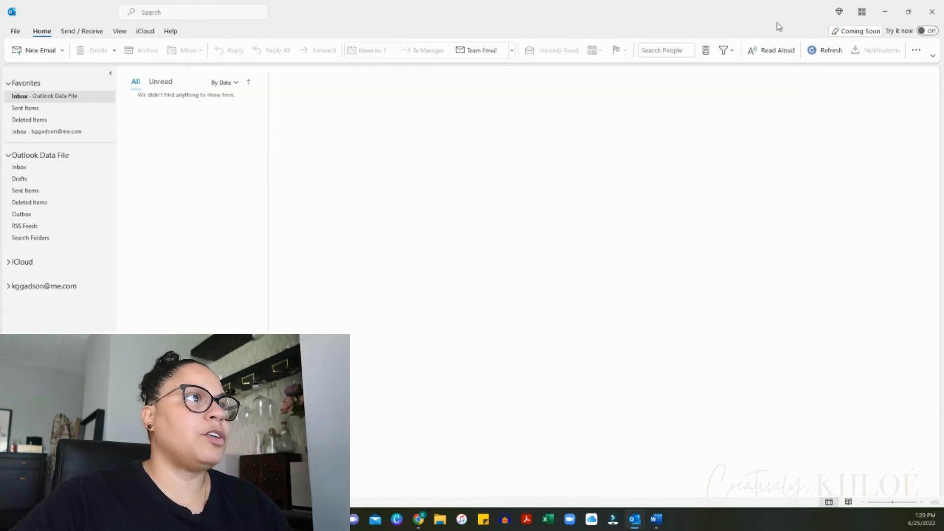
pyautogui.click(63, 54)
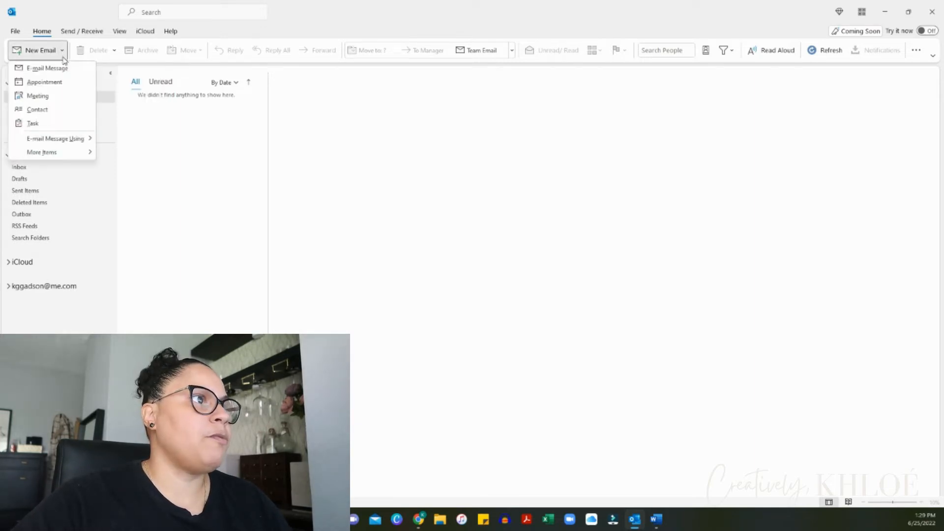
pyautogui.moveTo(71, 159)
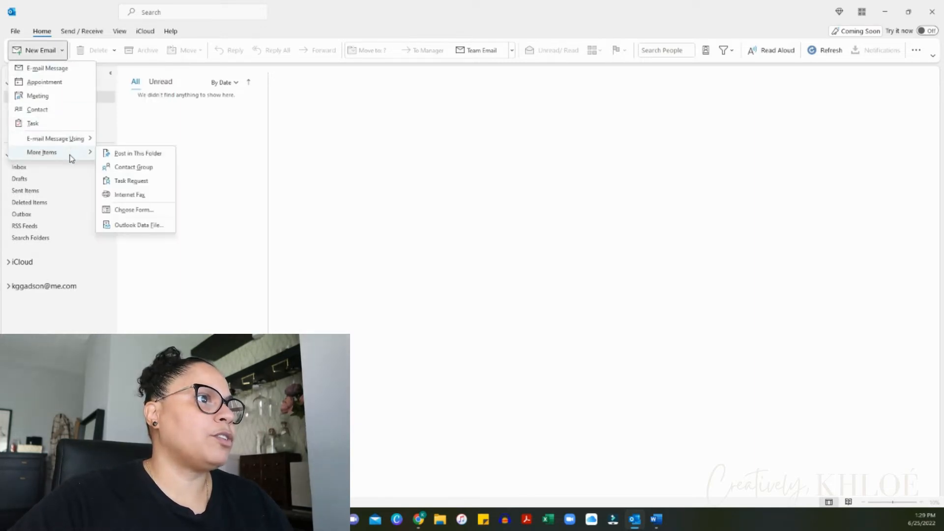
pyautogui.click(138, 211)
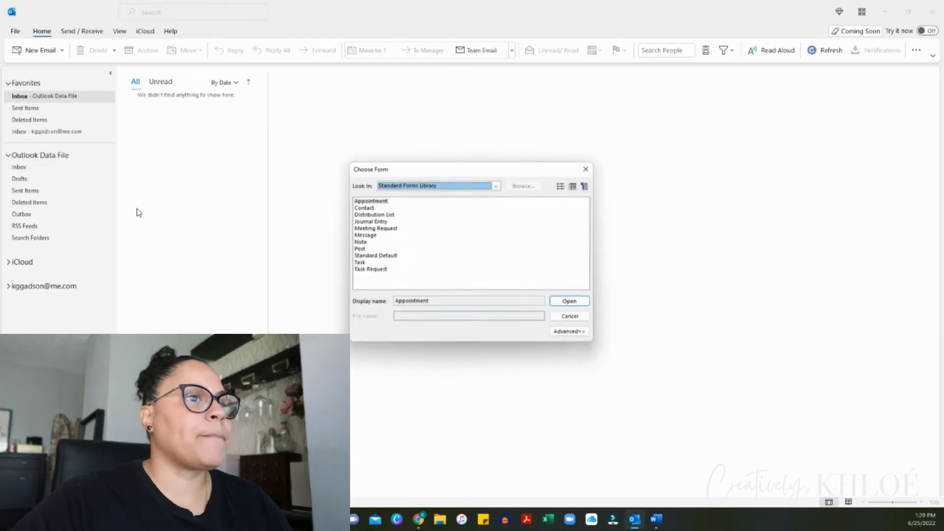
pyautogui.click(446, 187)
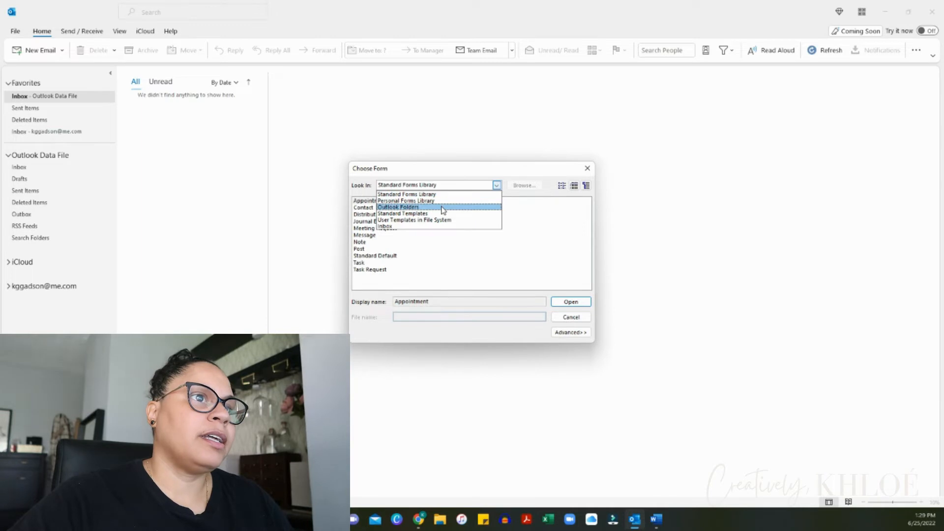
pyautogui.click(465, 222)
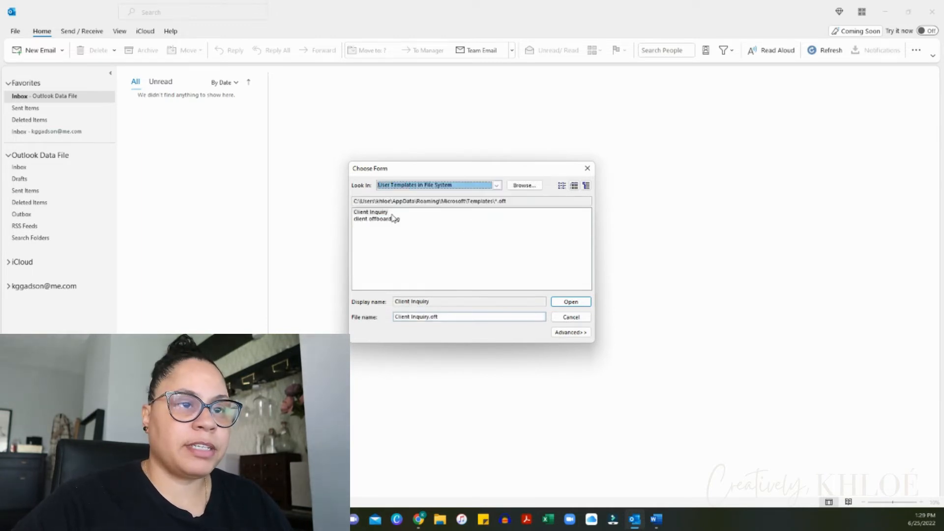
pyautogui.click(381, 214)
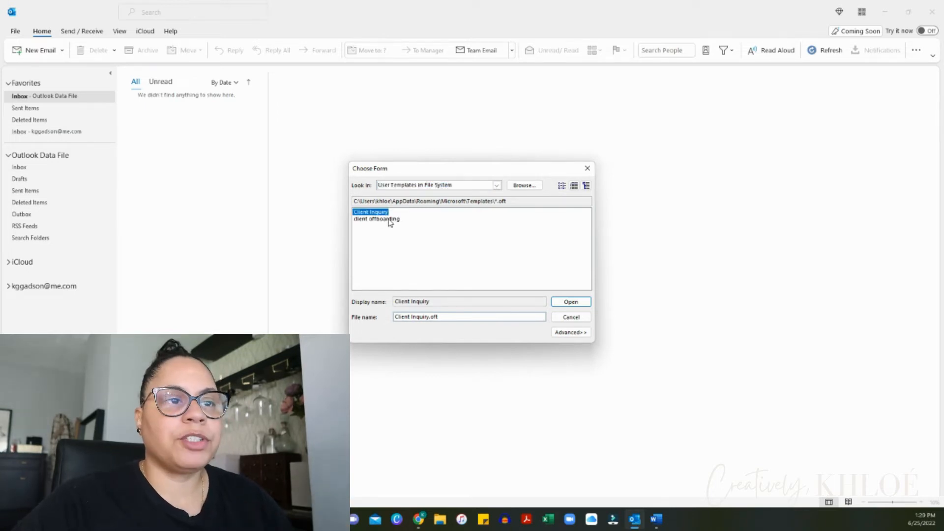
pyautogui.click(576, 302)
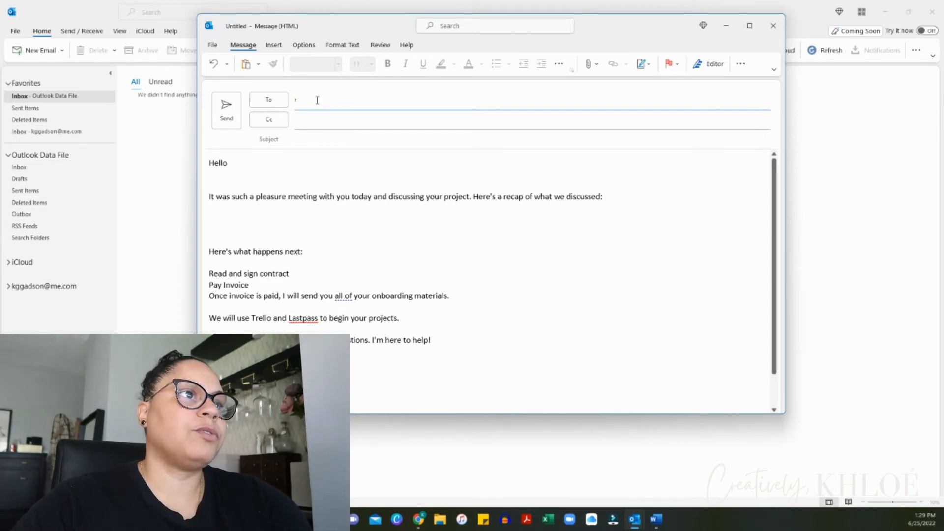
# - Review the parts to complete in the templated email: recipient, subject, blank recap space and the "Read and sign contract" line
pyautogui.write('r')
pyautogui.click(305, 139)
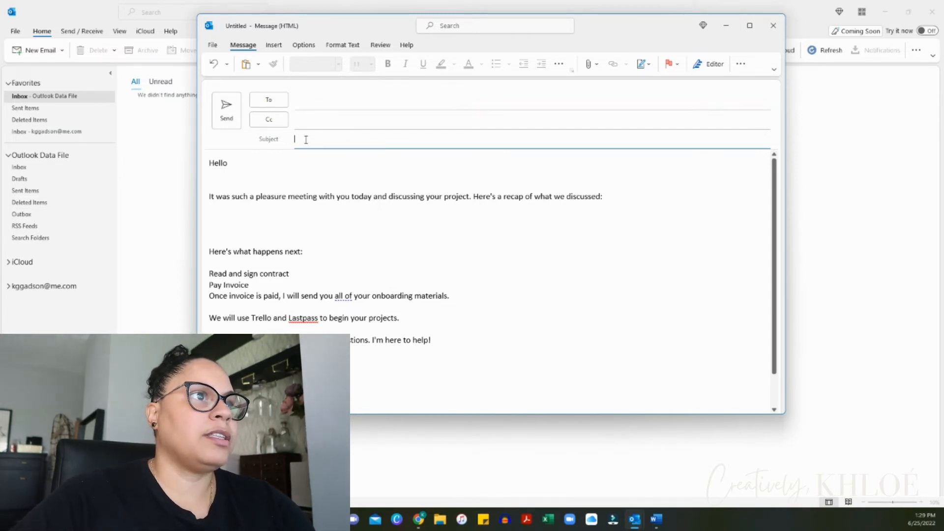
pyautogui.moveTo(226, 213); pyautogui.dragTo(358, 232)
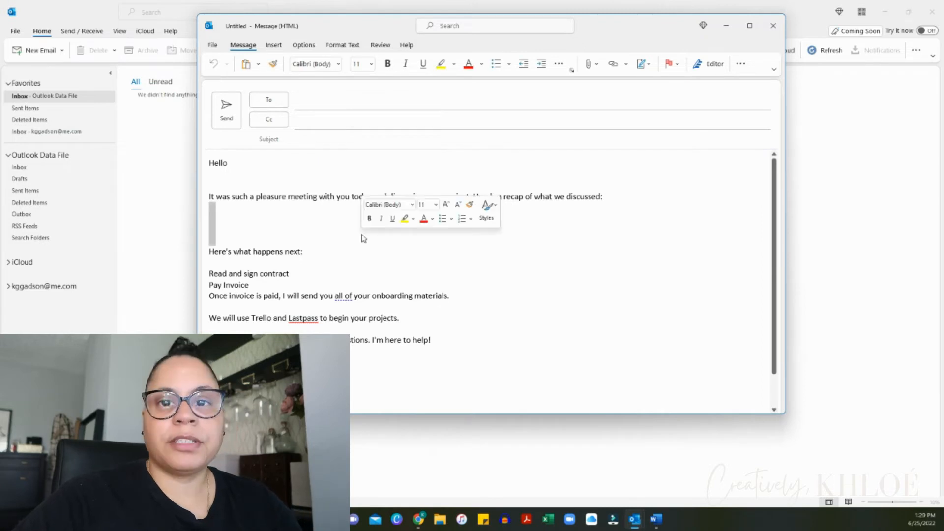
pyautogui.scroll(-1, 607, 322)
pyautogui.scroll(1, 607, 320)
pyautogui.moveTo(290, 273); pyautogui.dragTo(209, 273)
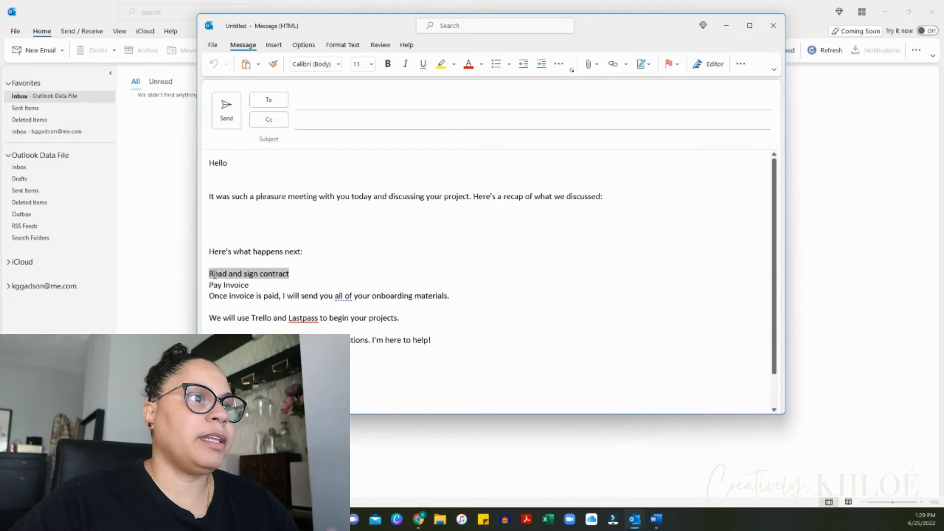
pyautogui.click(537, 265)
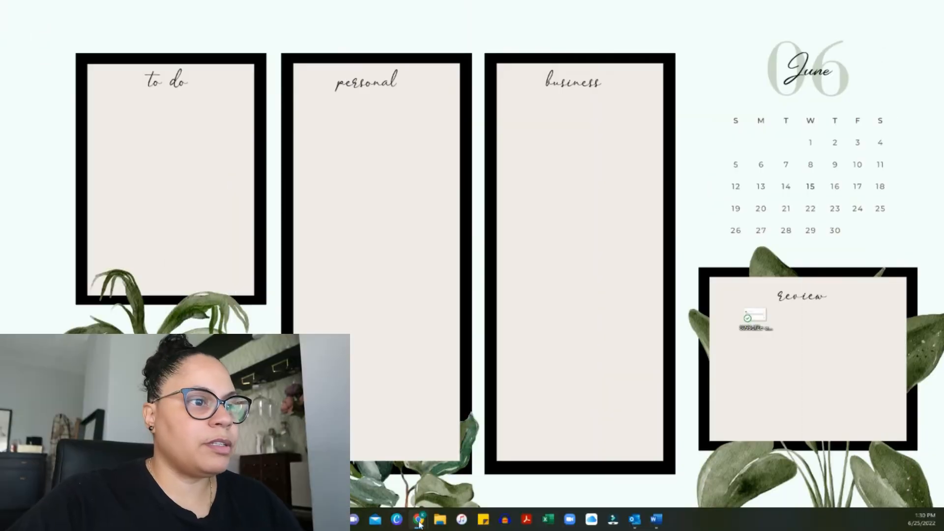
# - Switch to Gmail in Chrome, start a new message and paste the copied email draft into its body
pyautogui.moveTo(417, 518)
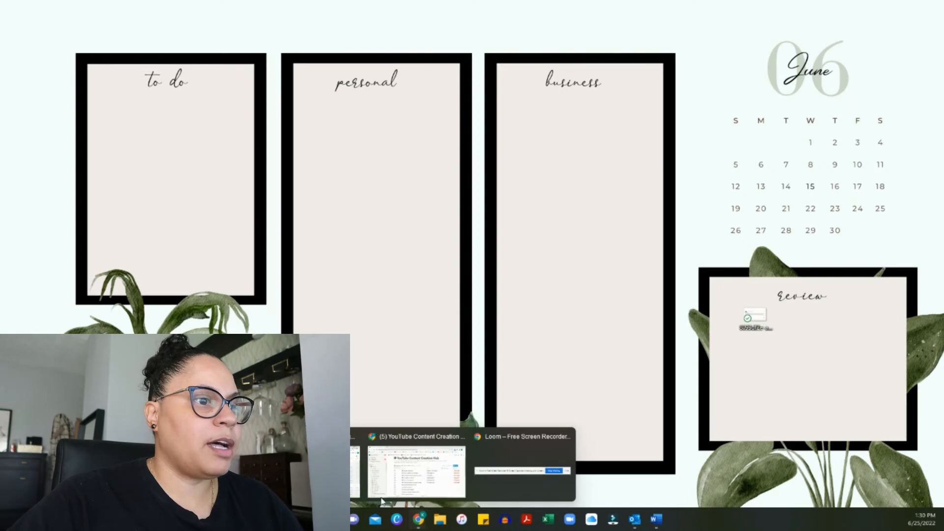
pyautogui.click(355, 472)
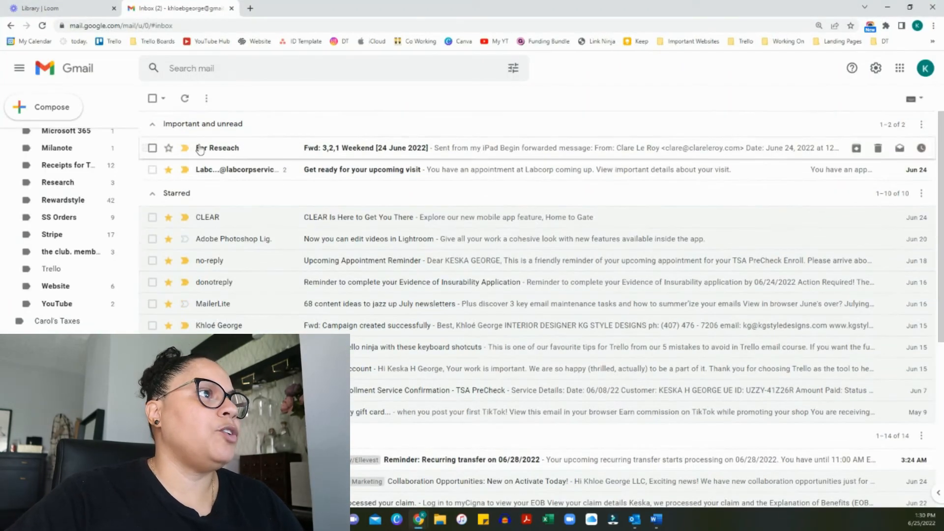
pyautogui.click(54, 104)
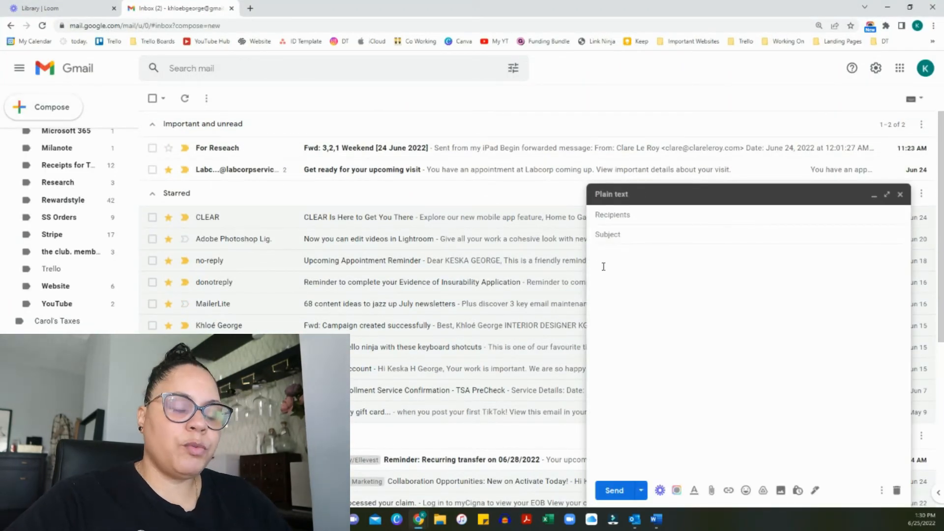
pyautogui.hotkey('ctrl', 'v')
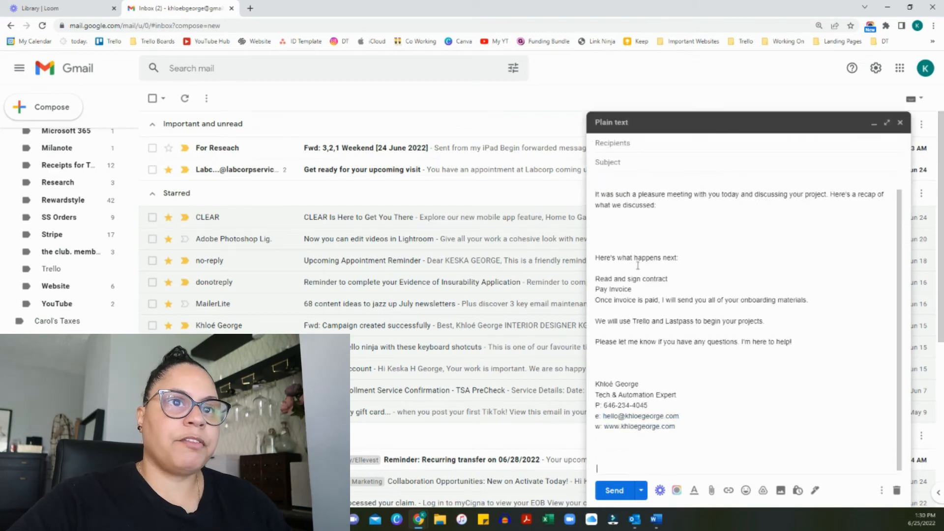
pyautogui.scroll(1, 638, 264)
pyautogui.click(622, 254)
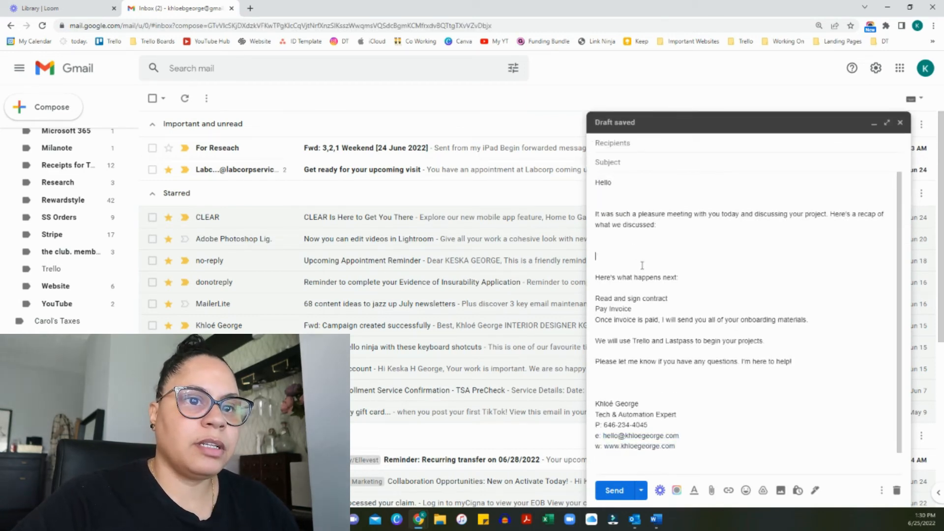
pyautogui.scroll(-1, 634, 276)
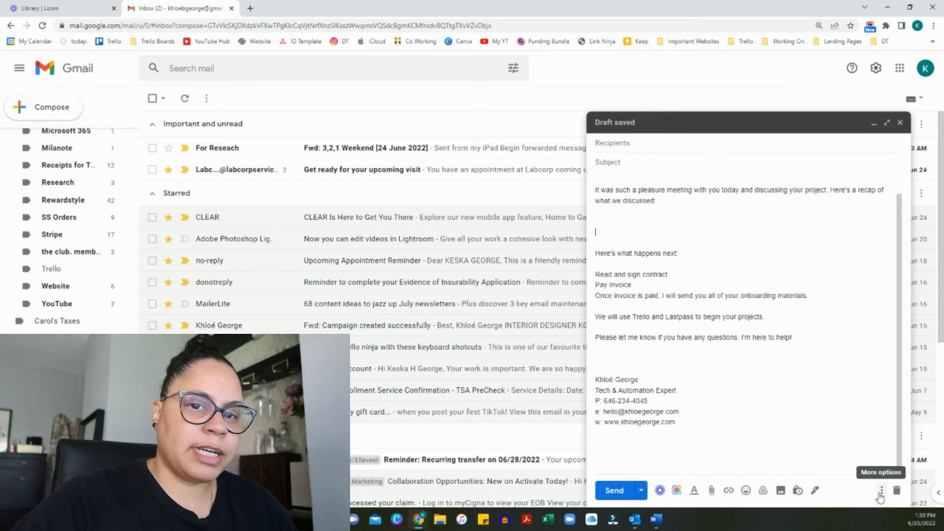
# - Save the Gmail draft as a new template named "Client Inquiry" and close the message
pyautogui.click(881, 492)
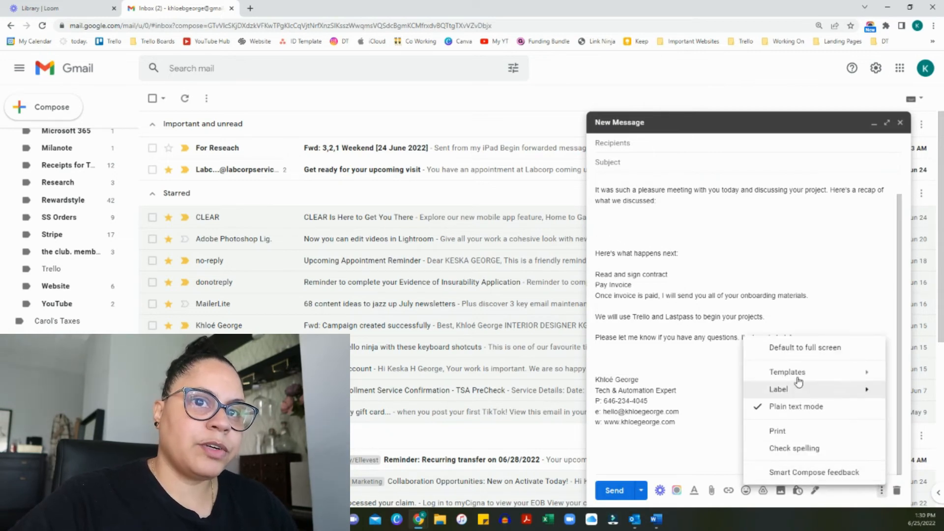
pyautogui.moveTo(792, 375)
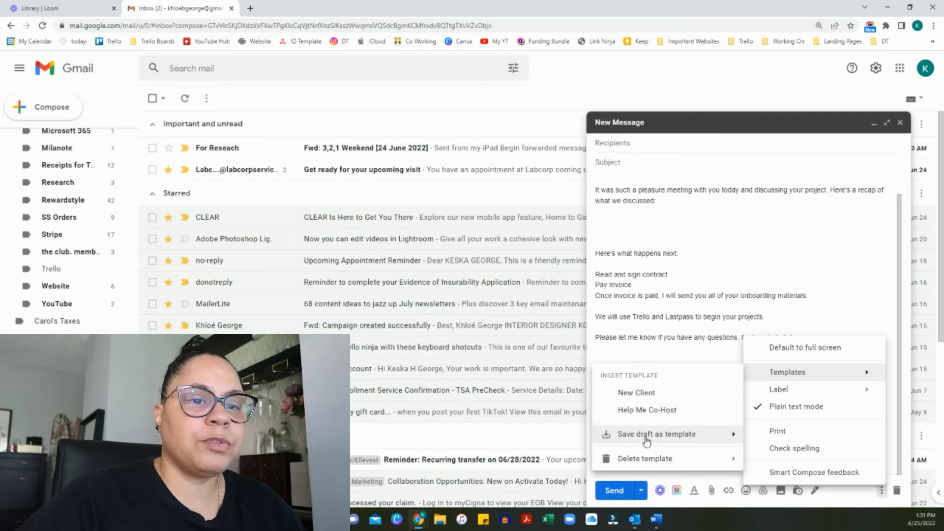
pyautogui.moveTo(657, 441)
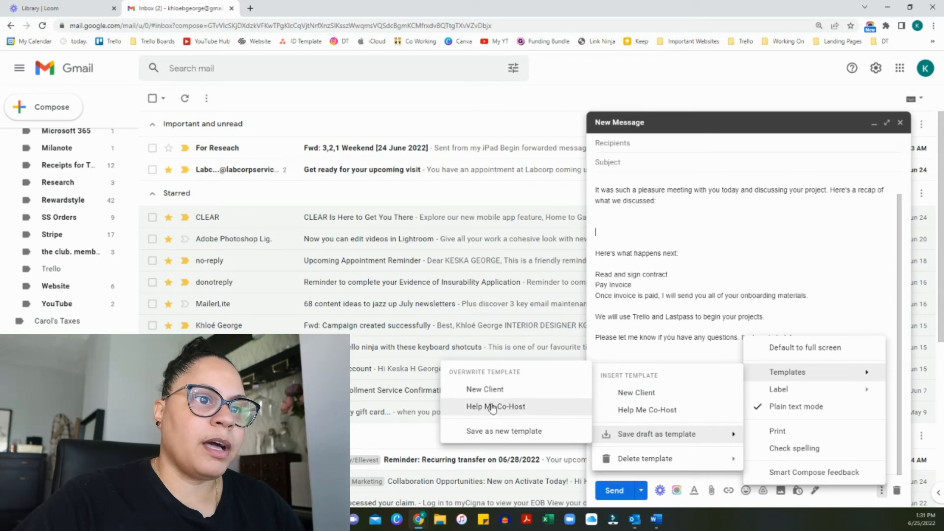
pyautogui.click(484, 431)
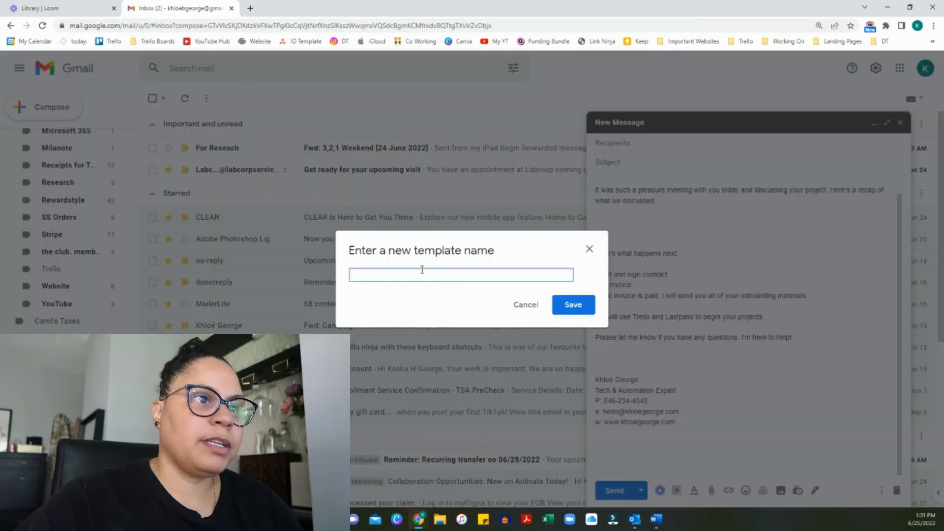
pyautogui.write('Cl')
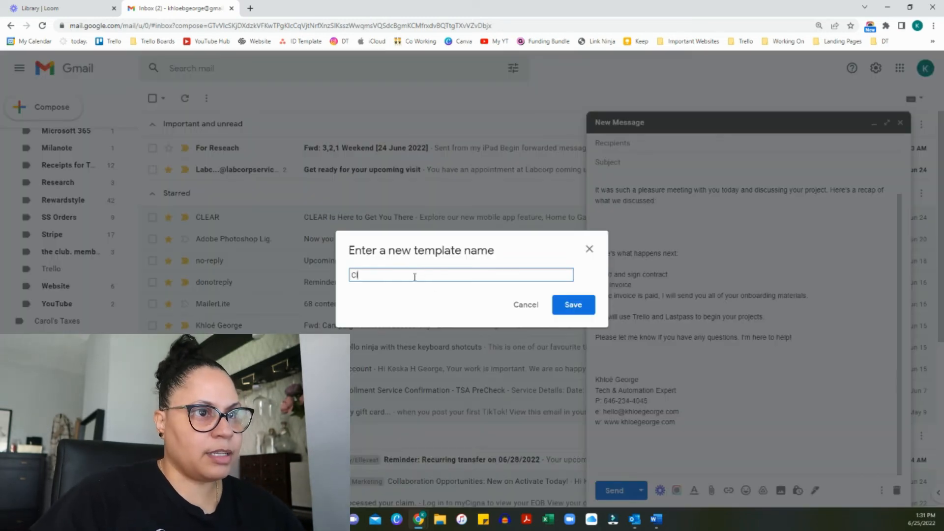
pyautogui.write('ient Inquiry')
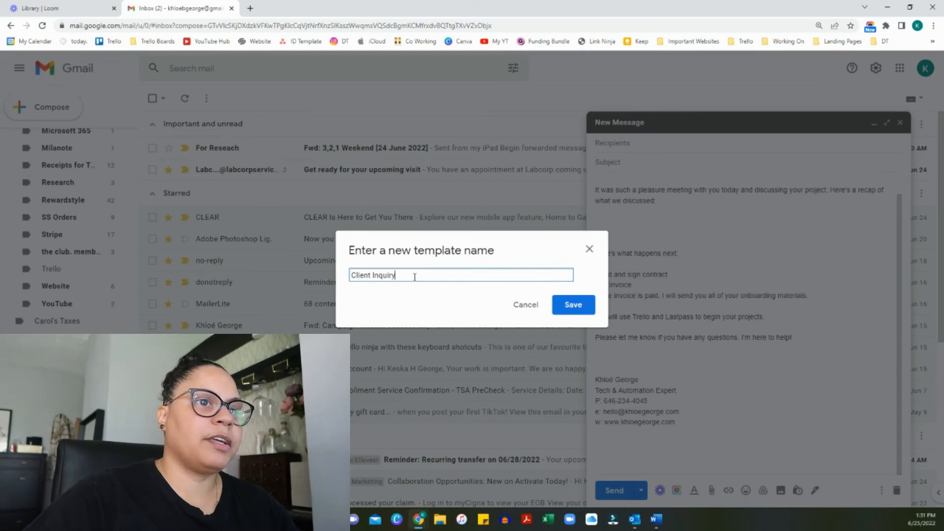
pyautogui.click(587, 308)
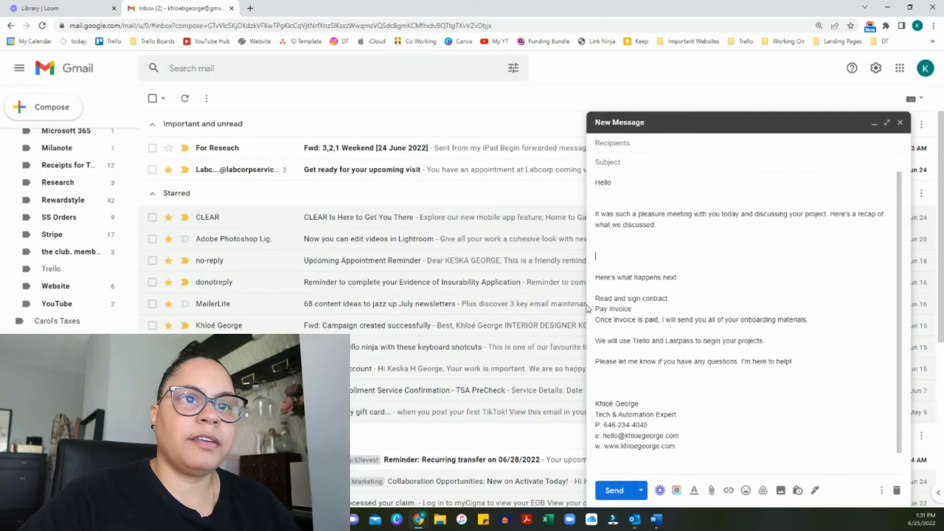
pyautogui.click(901, 123)
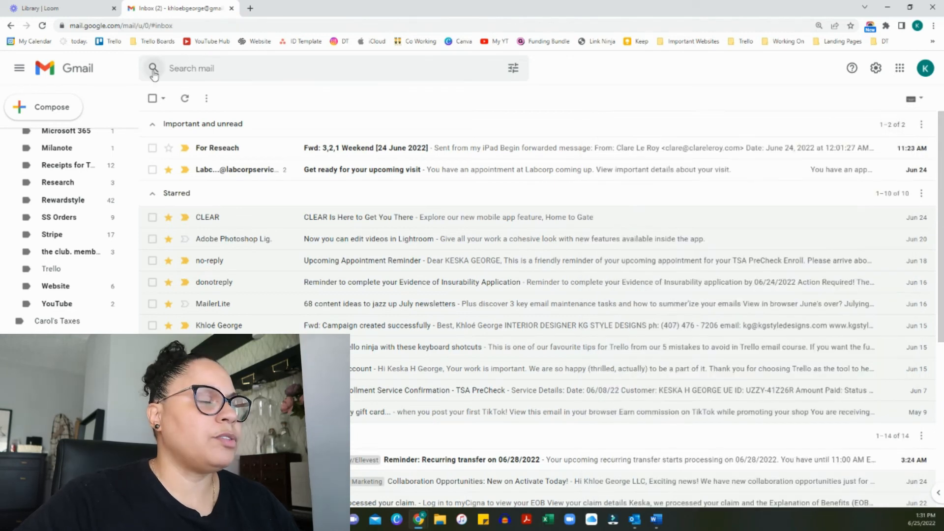
# - Start a new Gmail message and insert the "Client Inquiry" template
pyautogui.click(63, 113)
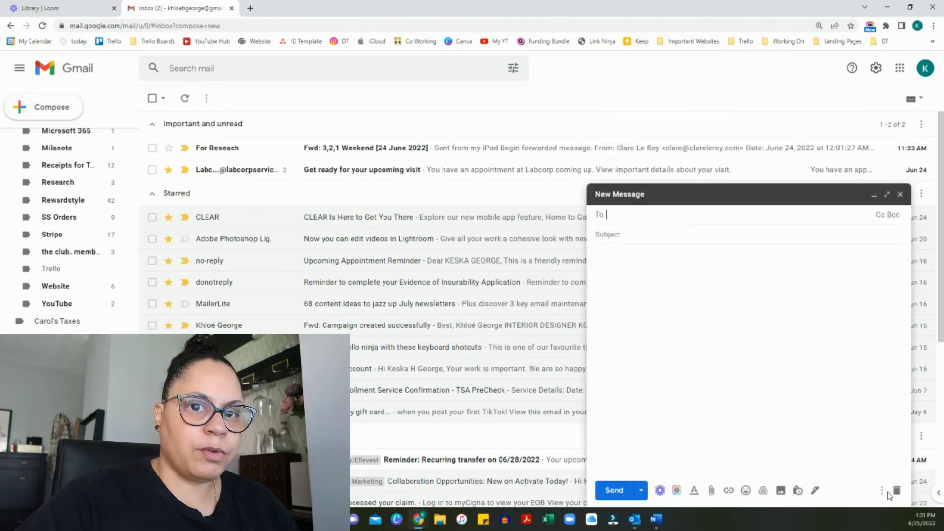
pyautogui.click(882, 491)
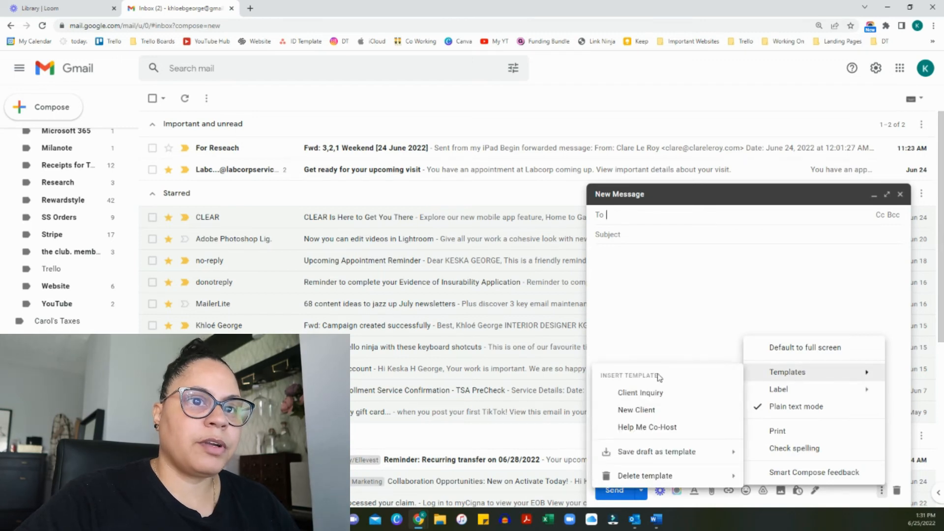
pyautogui.click(650, 394)
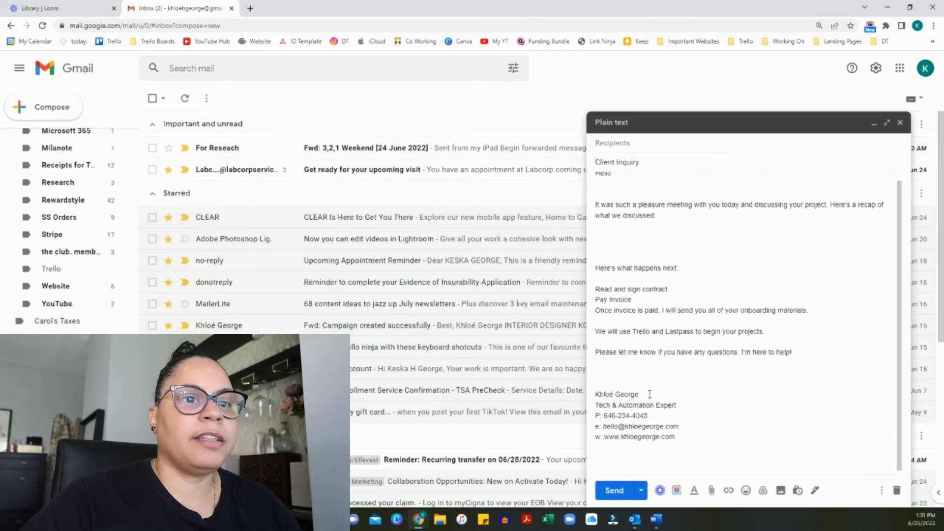
pyautogui.scroll(1, 634, 388)
# - Address the message to the saved contact and replace the subject with "Thank you for meeting with me!"
pyautogui.click(640, 143)
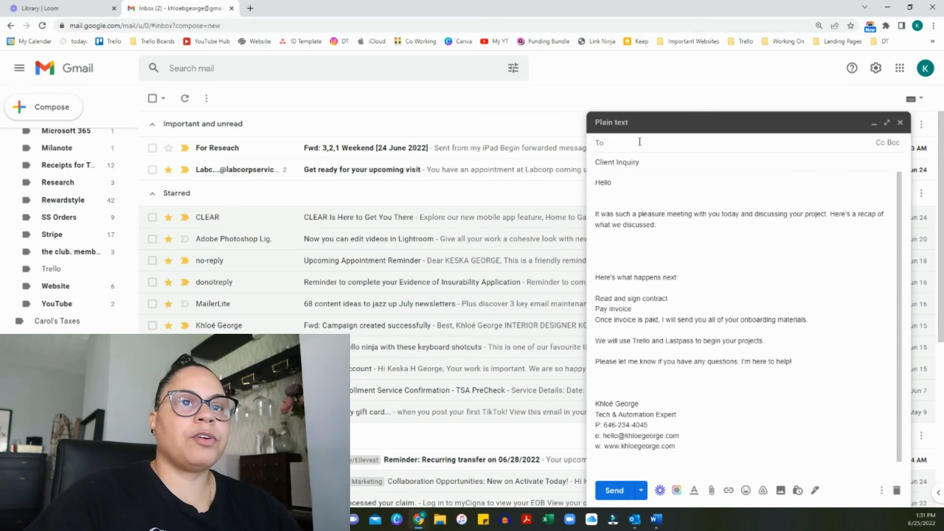
pyautogui.write('its')
pyautogui.press('Return')
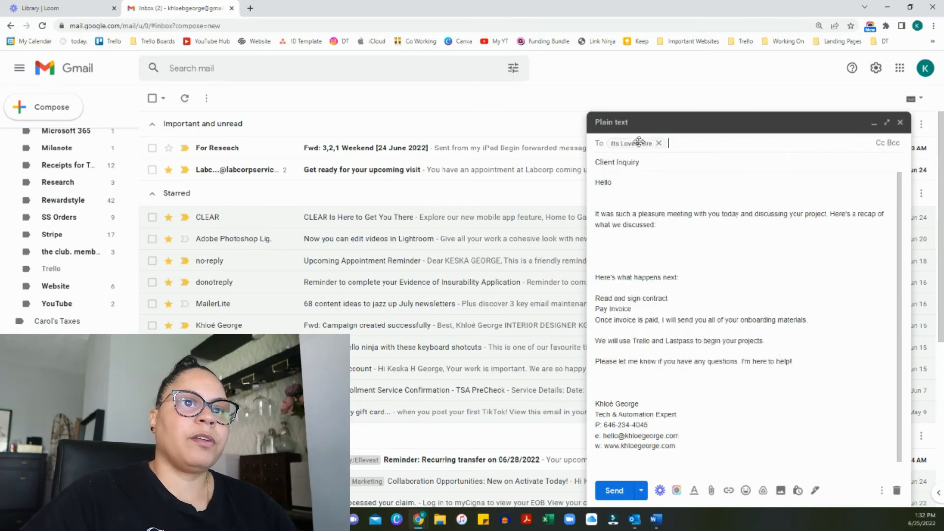
pyautogui.click(705, 267)
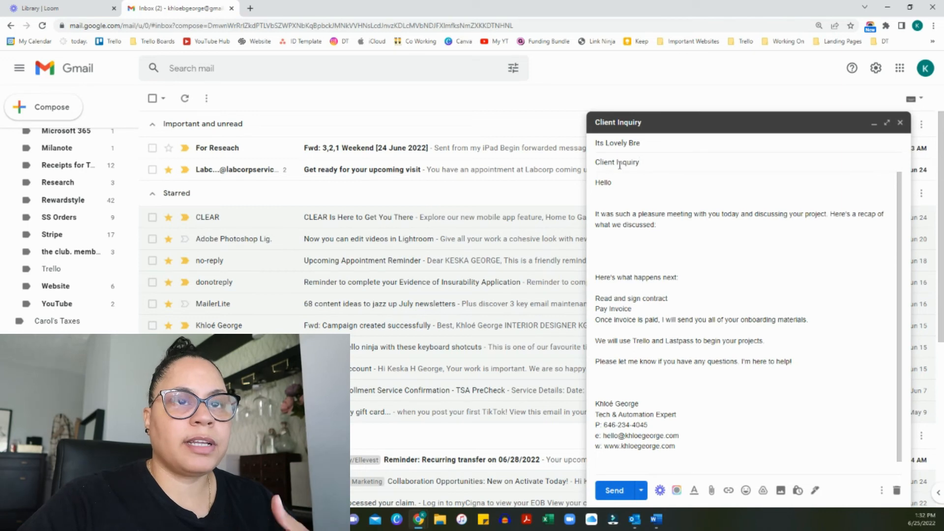
pyautogui.tripleClick(643, 164)
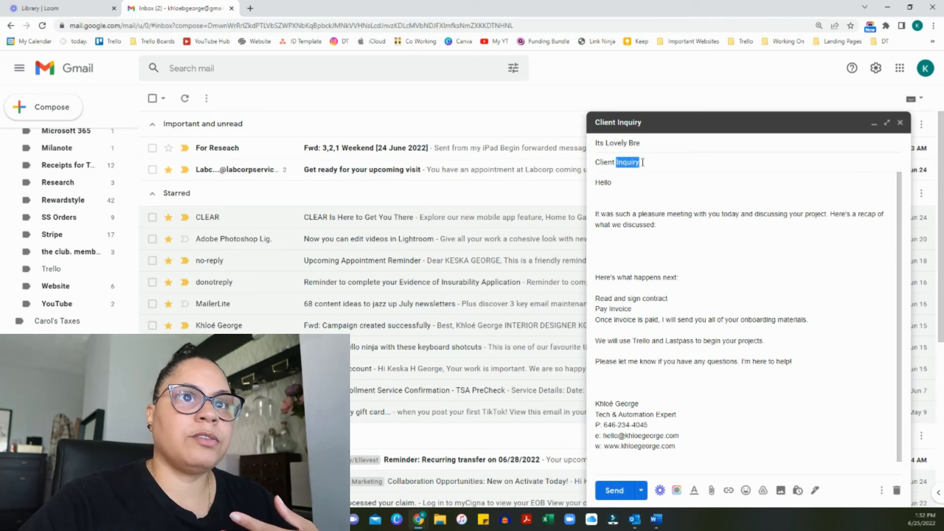
pyautogui.write('Tjaml')
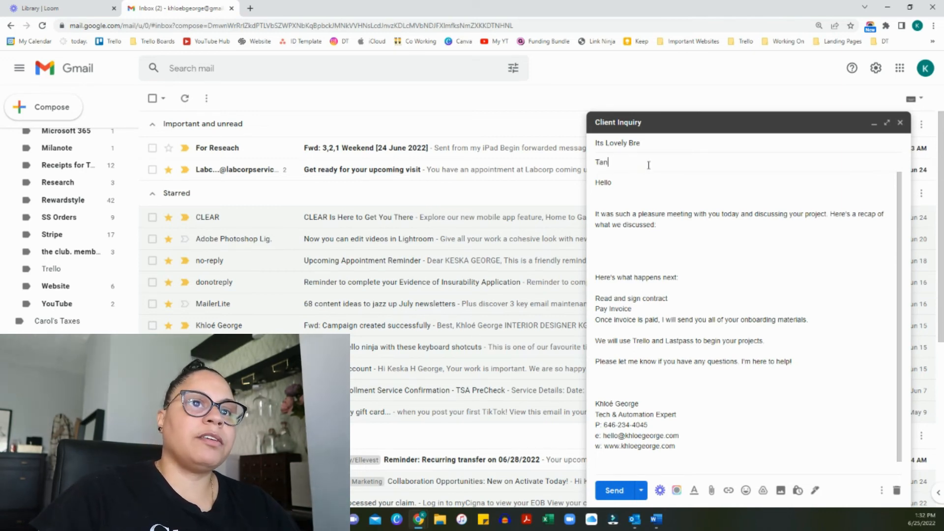
pyautogui.write('hank you for meeting with')
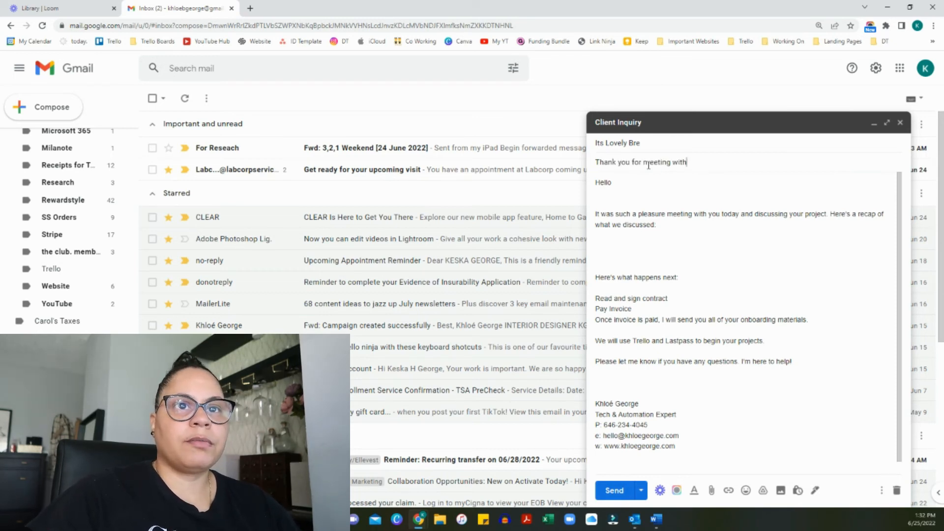
pyautogui.write('!')
# - Look over the message's opening paragraph, the blank recap space and the remaining text down to the signature
pyautogui.moveTo(650, 225); pyautogui.dragTo(630, 192)
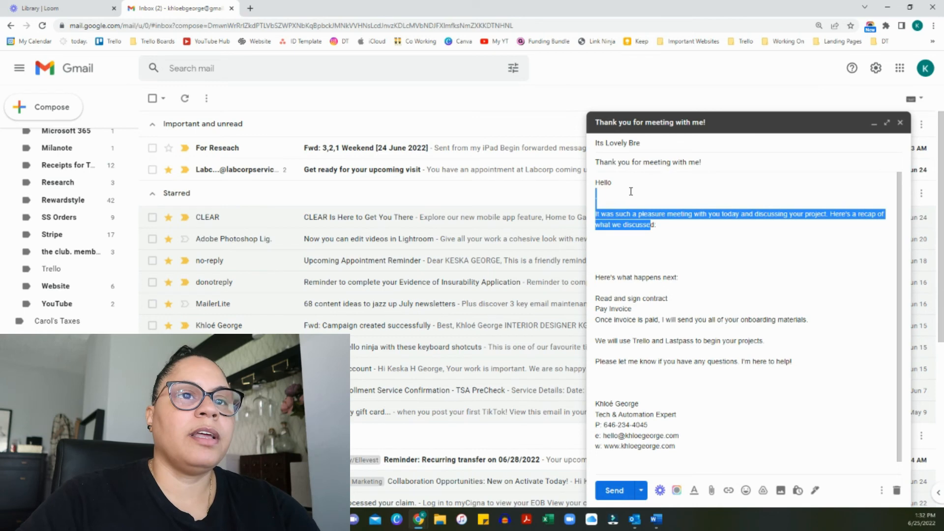
pyautogui.click(625, 255)
pyautogui.scroll(-1, 673, 344)
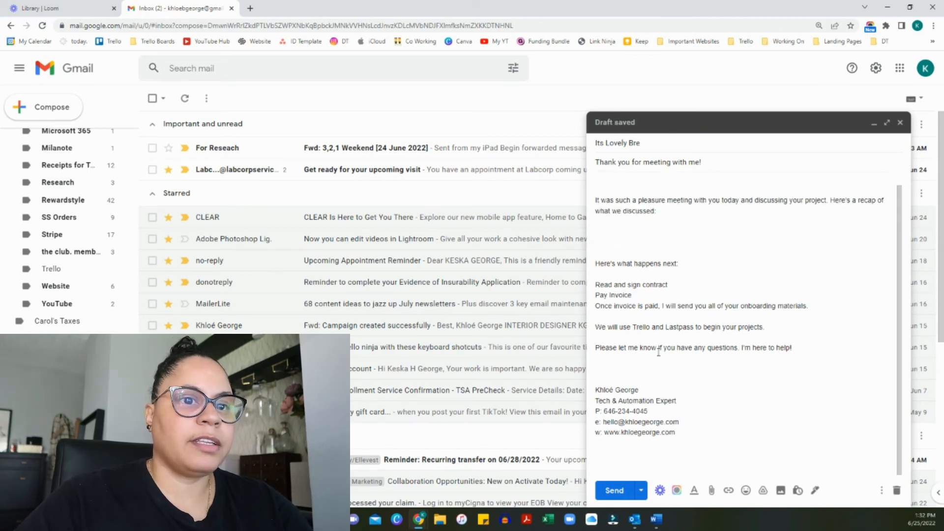